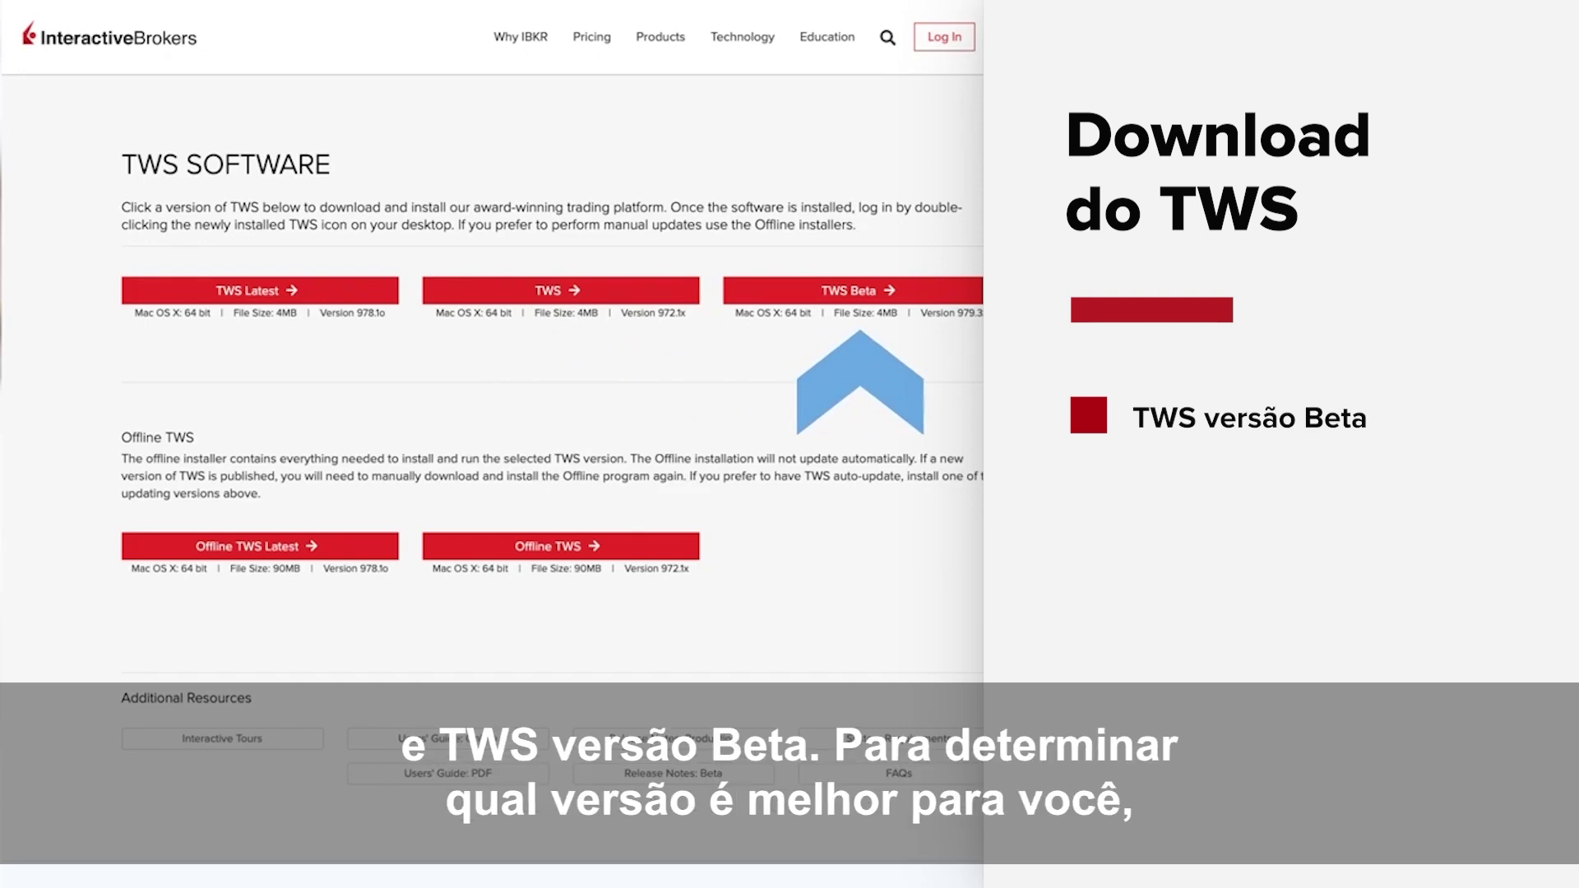
Compare the TWS version descriptions and choose TWS Latest for the Mac download.
{"action": "mouse_move", "coordinate": [313, 301]}
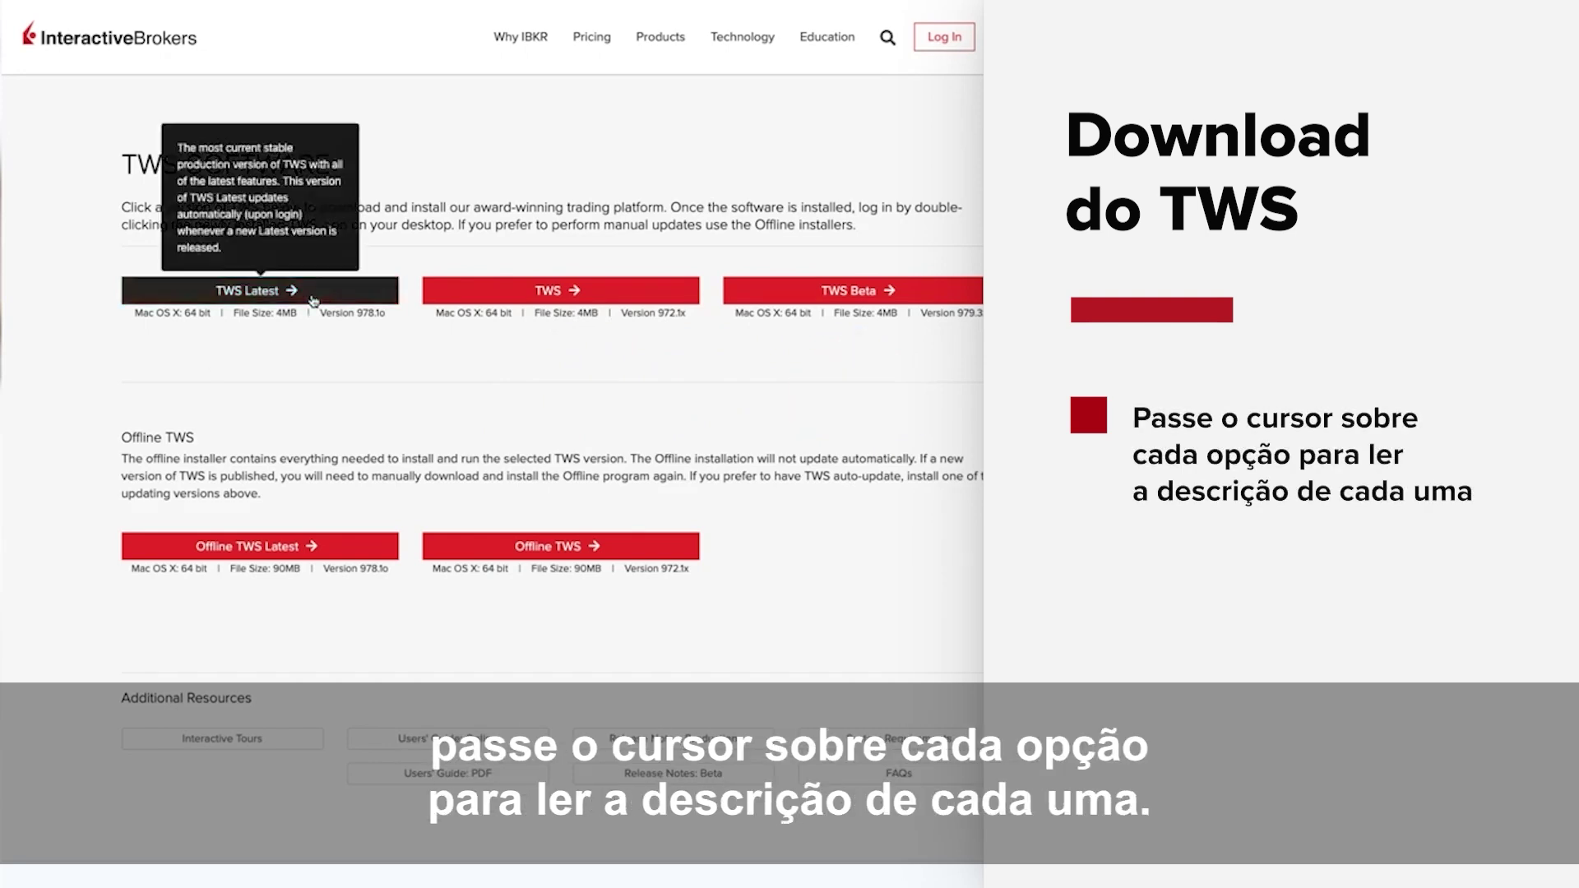
{"action": "mouse_move", "coordinate": [495, 294]}
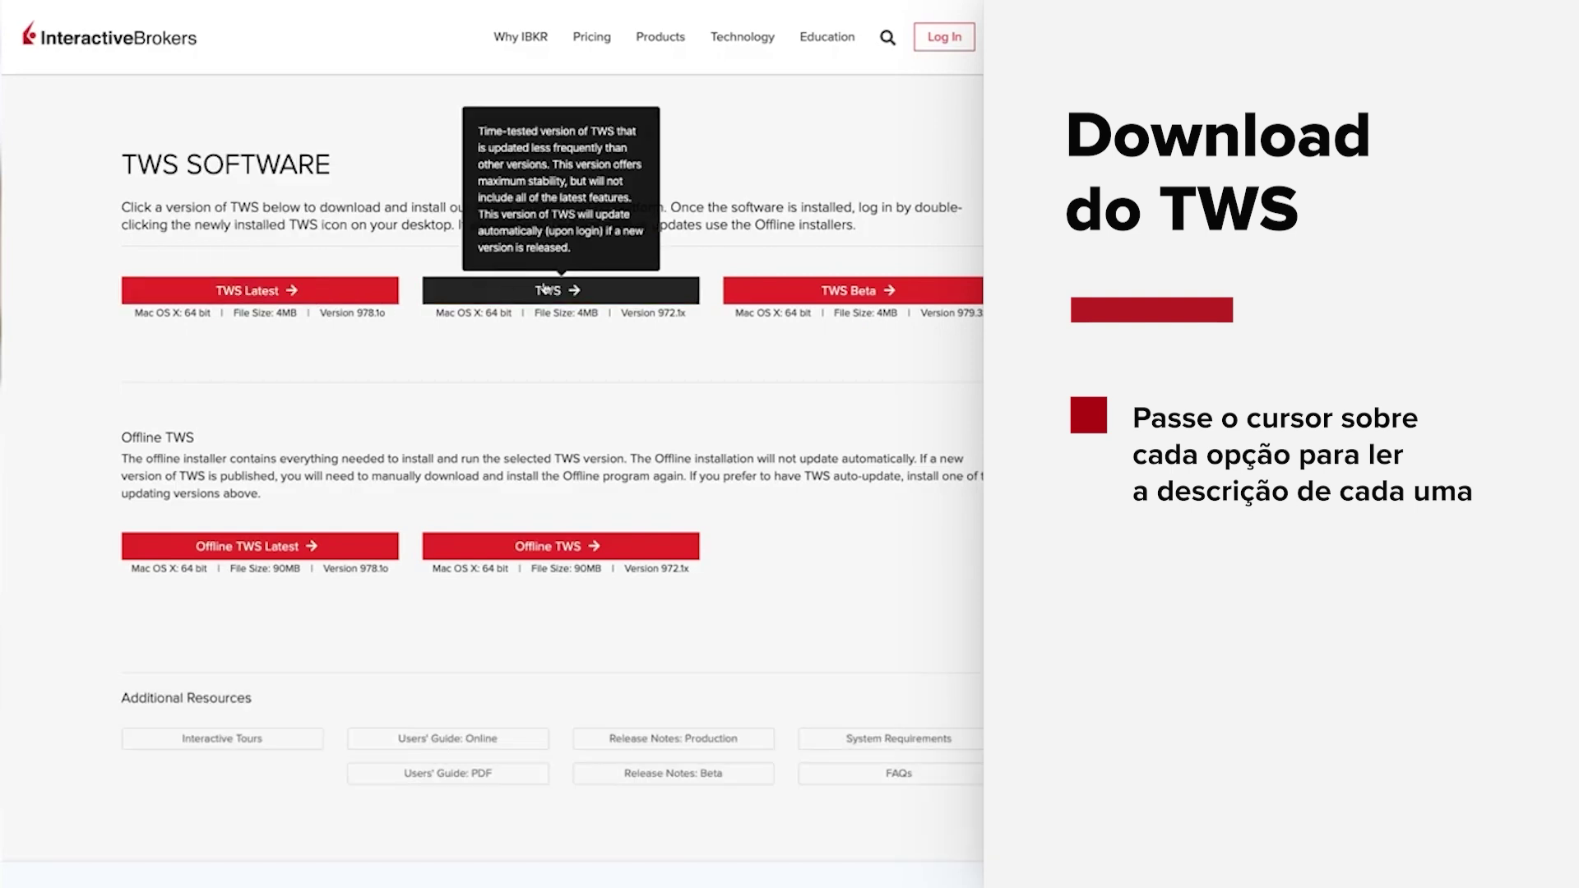
{"action": "mouse_move", "coordinate": [791, 289]}
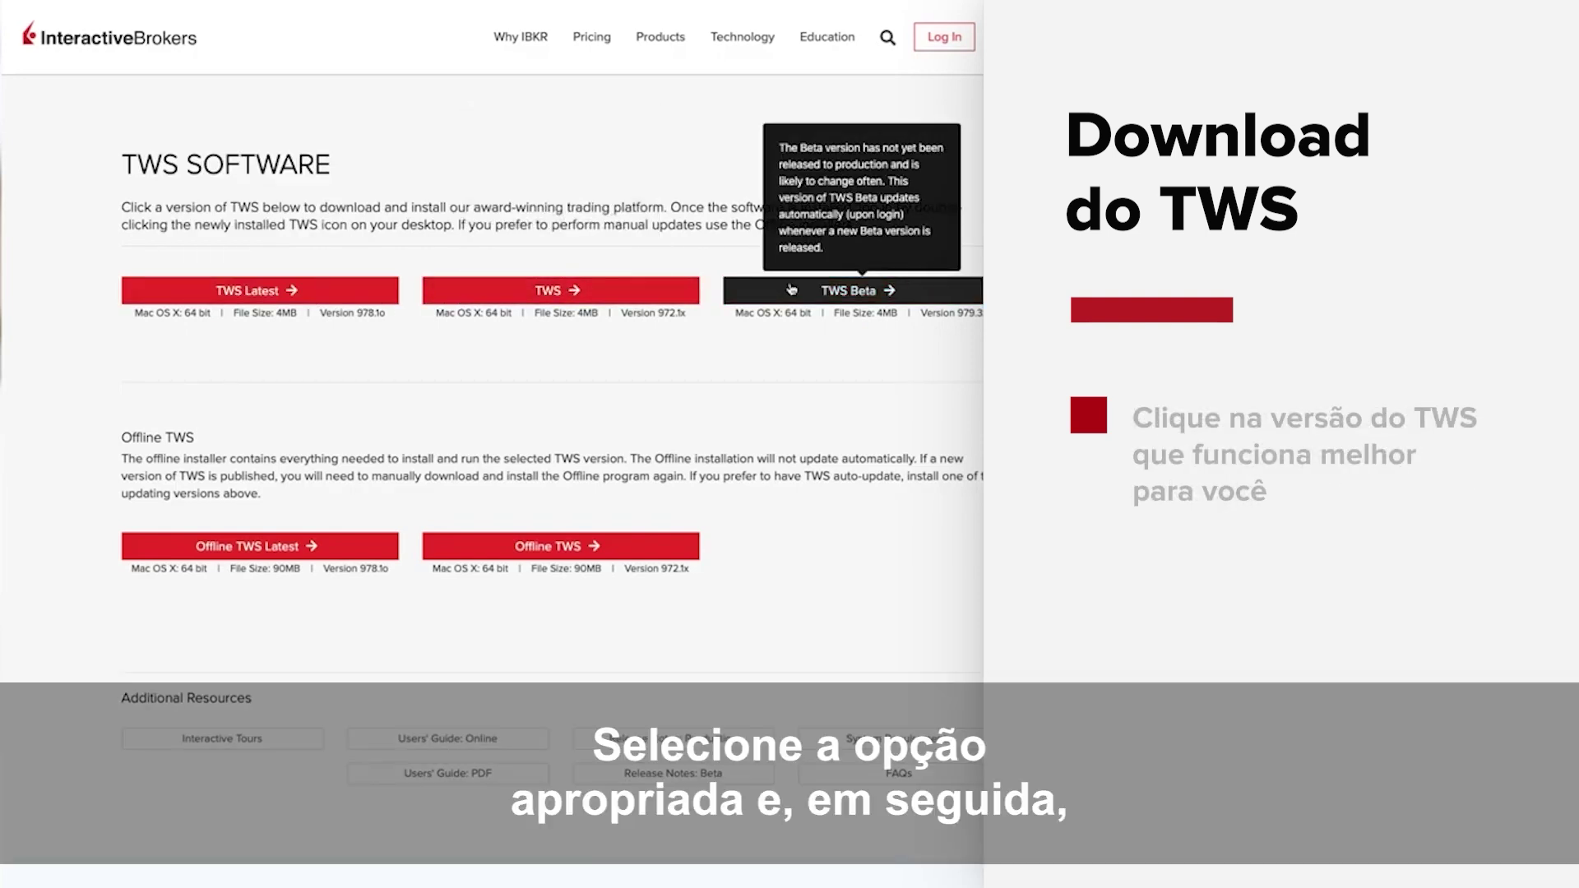
{"action": "left_click", "coordinate": [256, 291]}
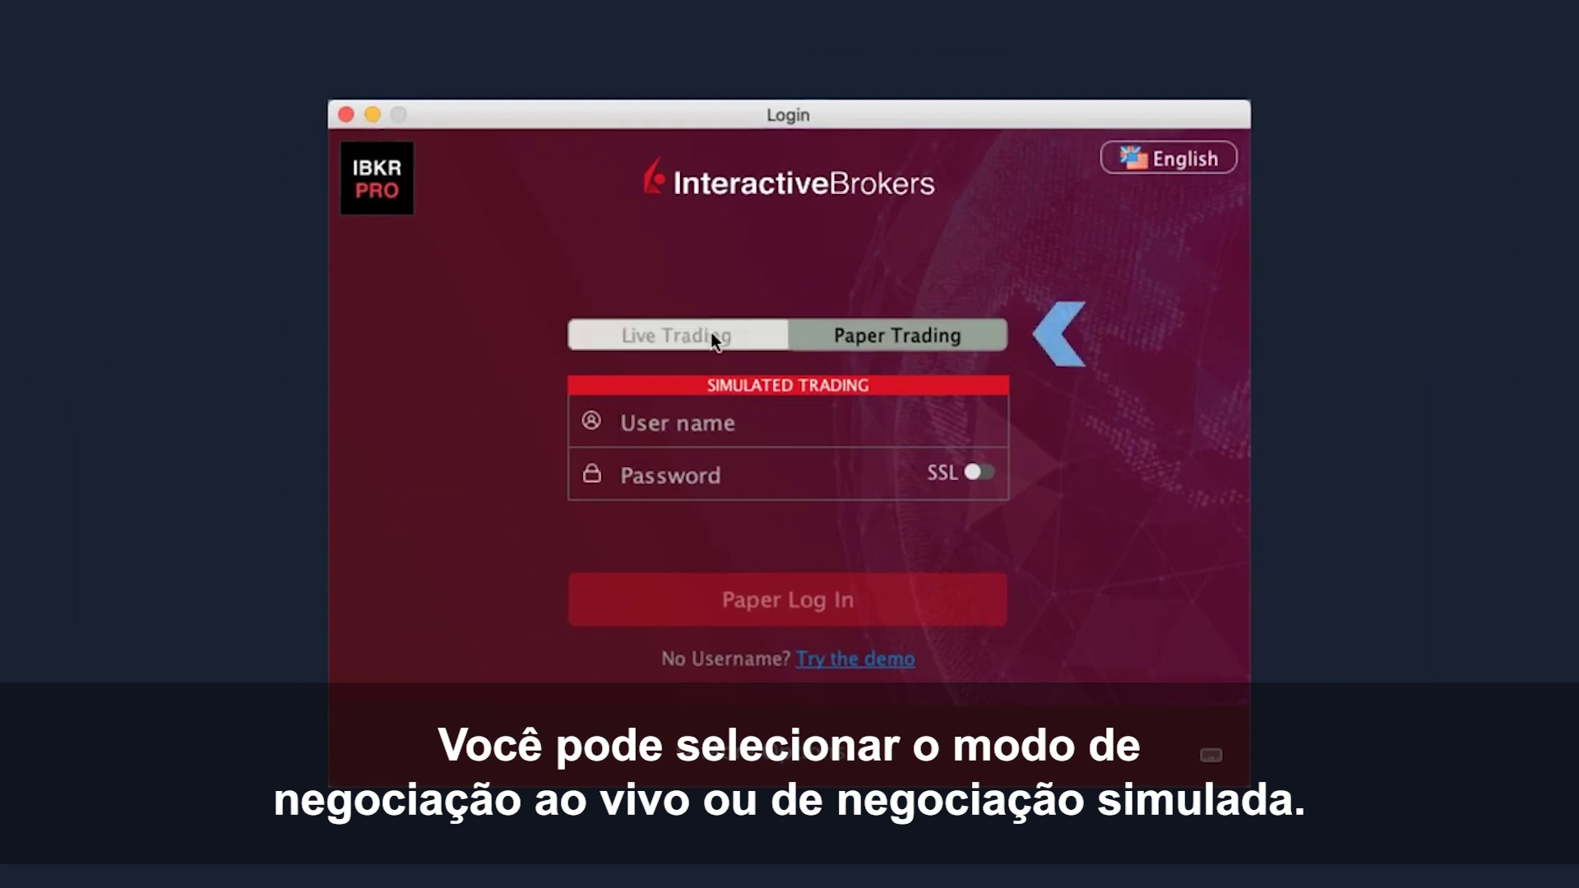
Choose Paper Trading instead of Live Trading on the Login window and expand More Options.
{"action": "left_click", "coordinate": [713, 337]}
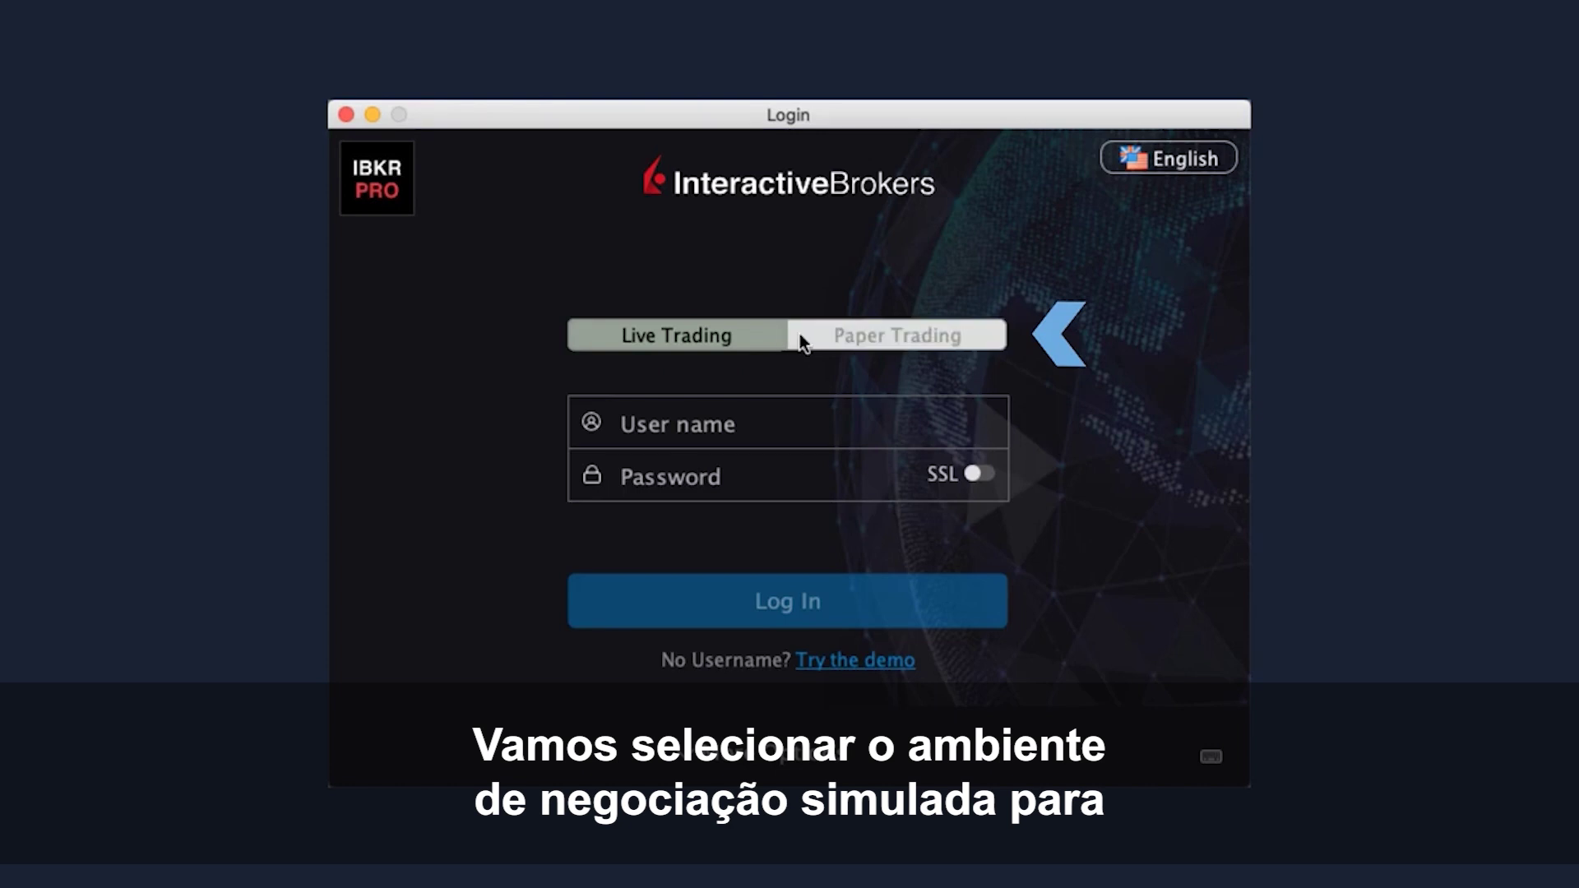
{"action": "left_click", "coordinate": [802, 334]}
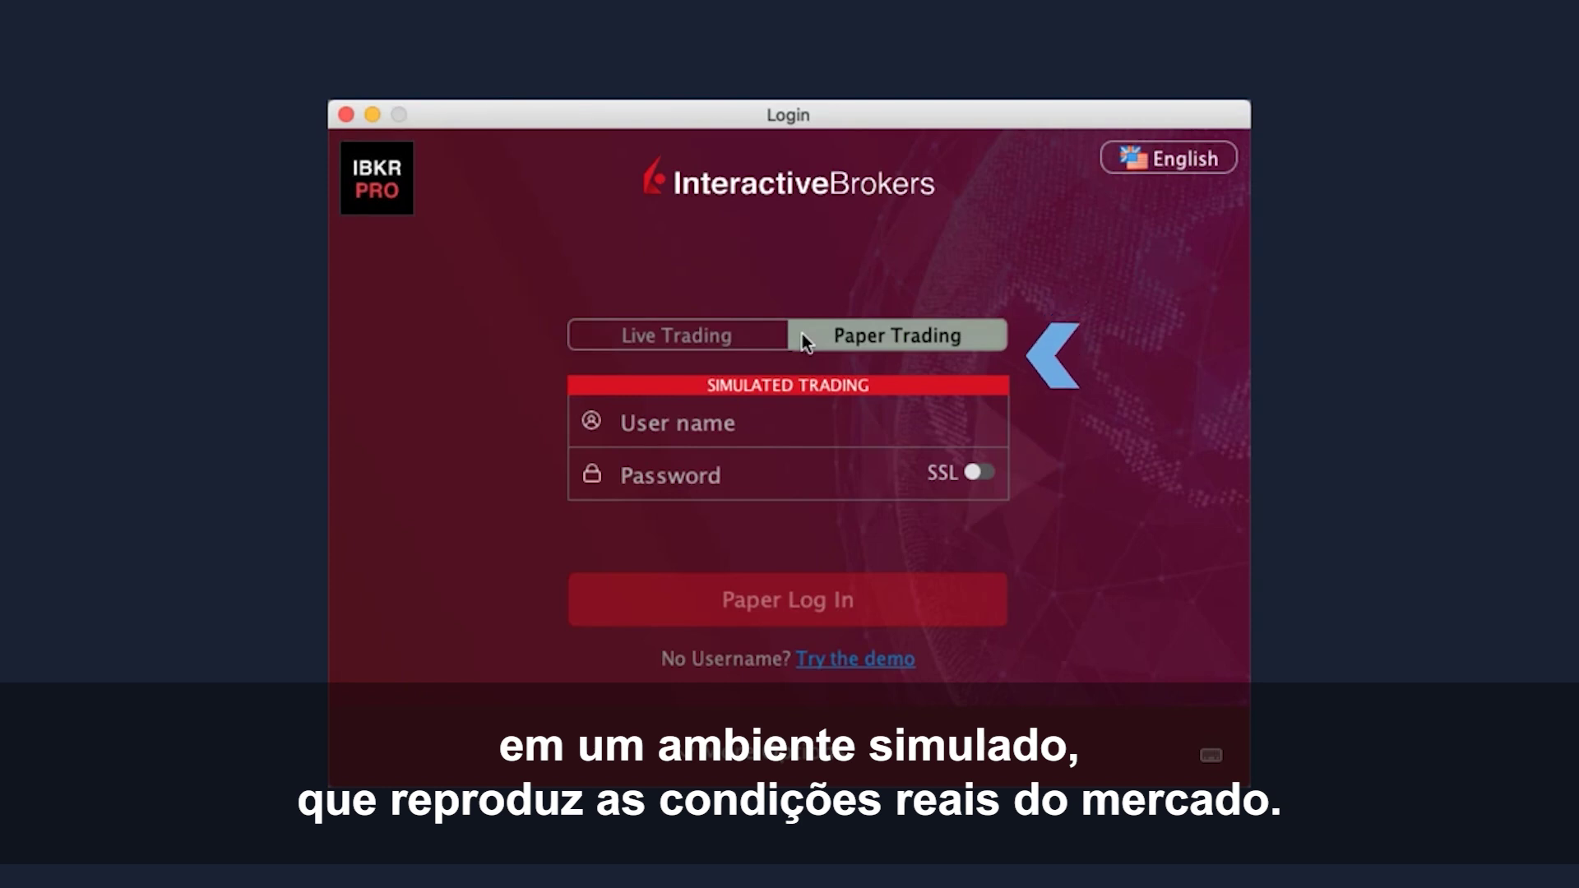
{"action": "left_click", "coordinate": [773, 752]}
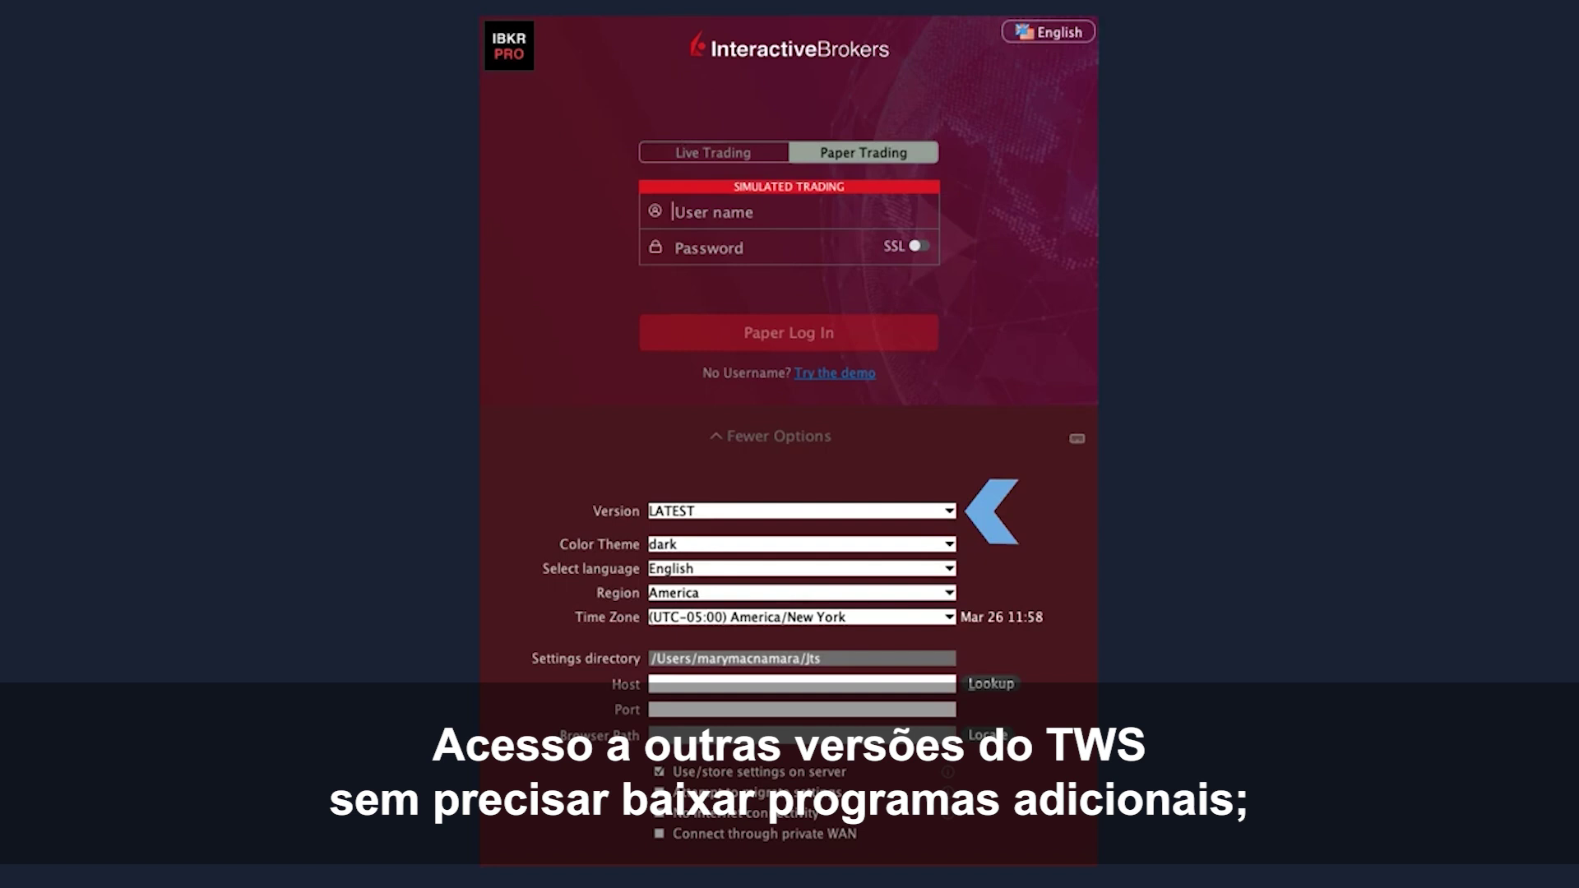
{"action": "left_click", "coordinate": [950, 511]}
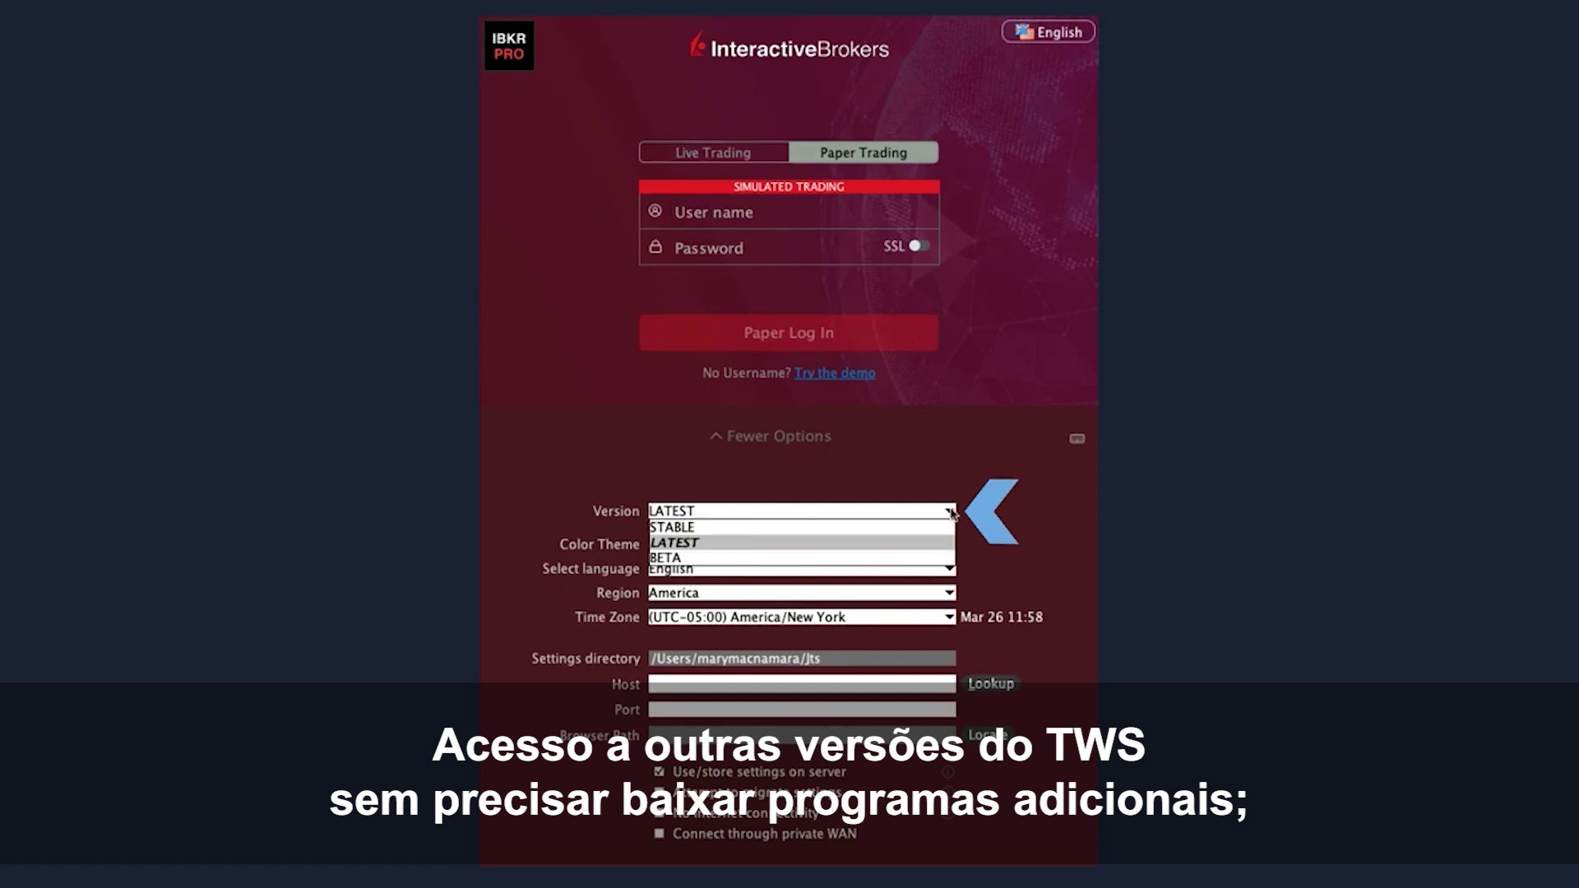
{"action": "left_click", "coordinate": [951, 513]}
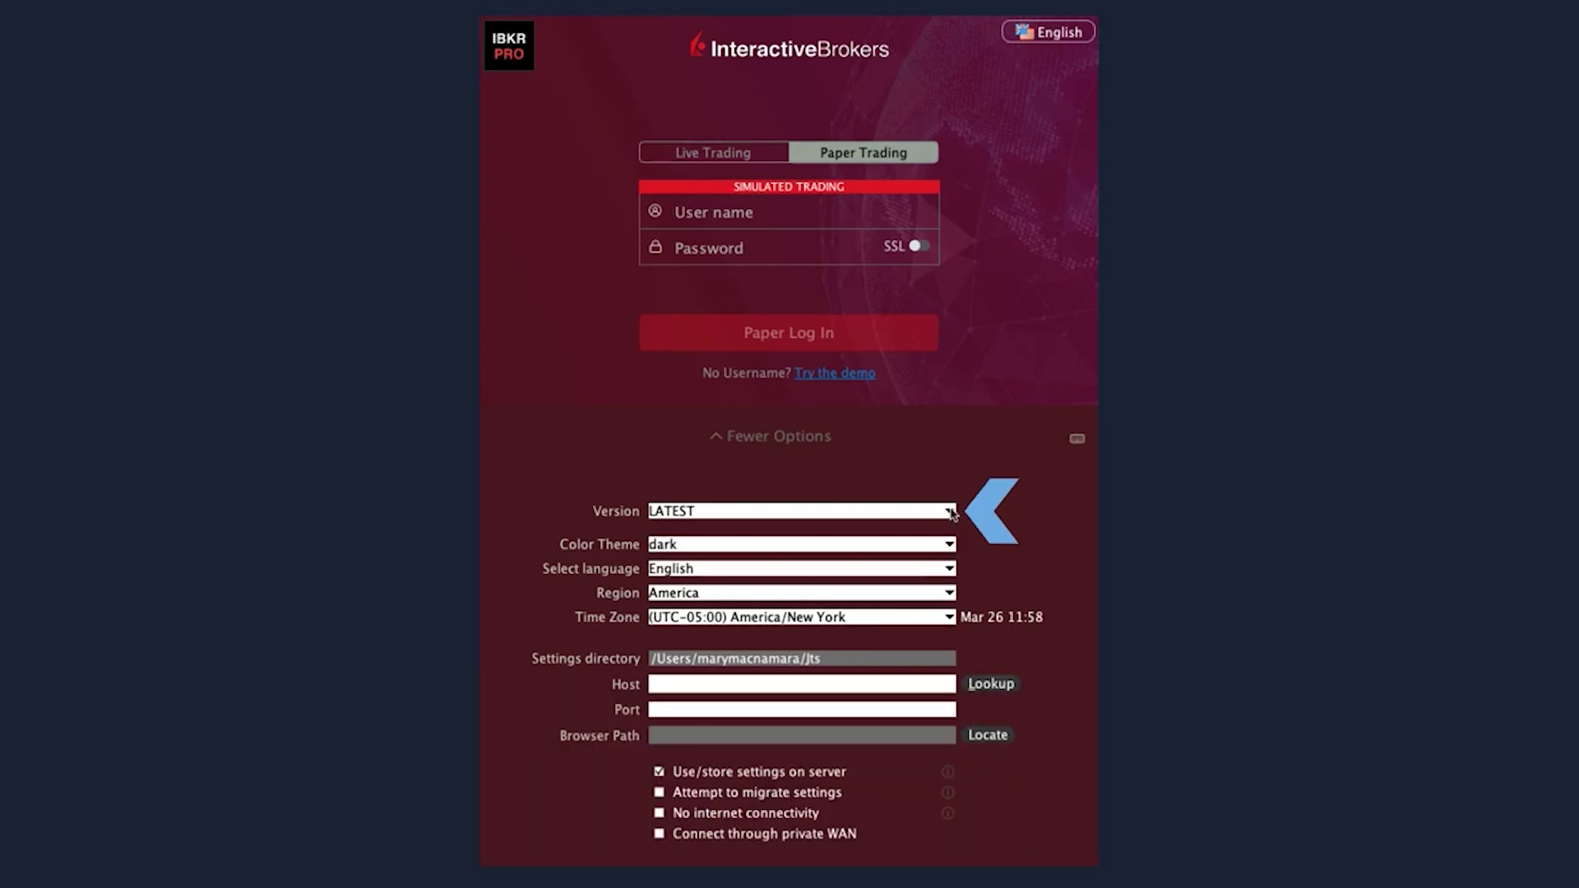
{"action": "left_click", "coordinate": [952, 545]}
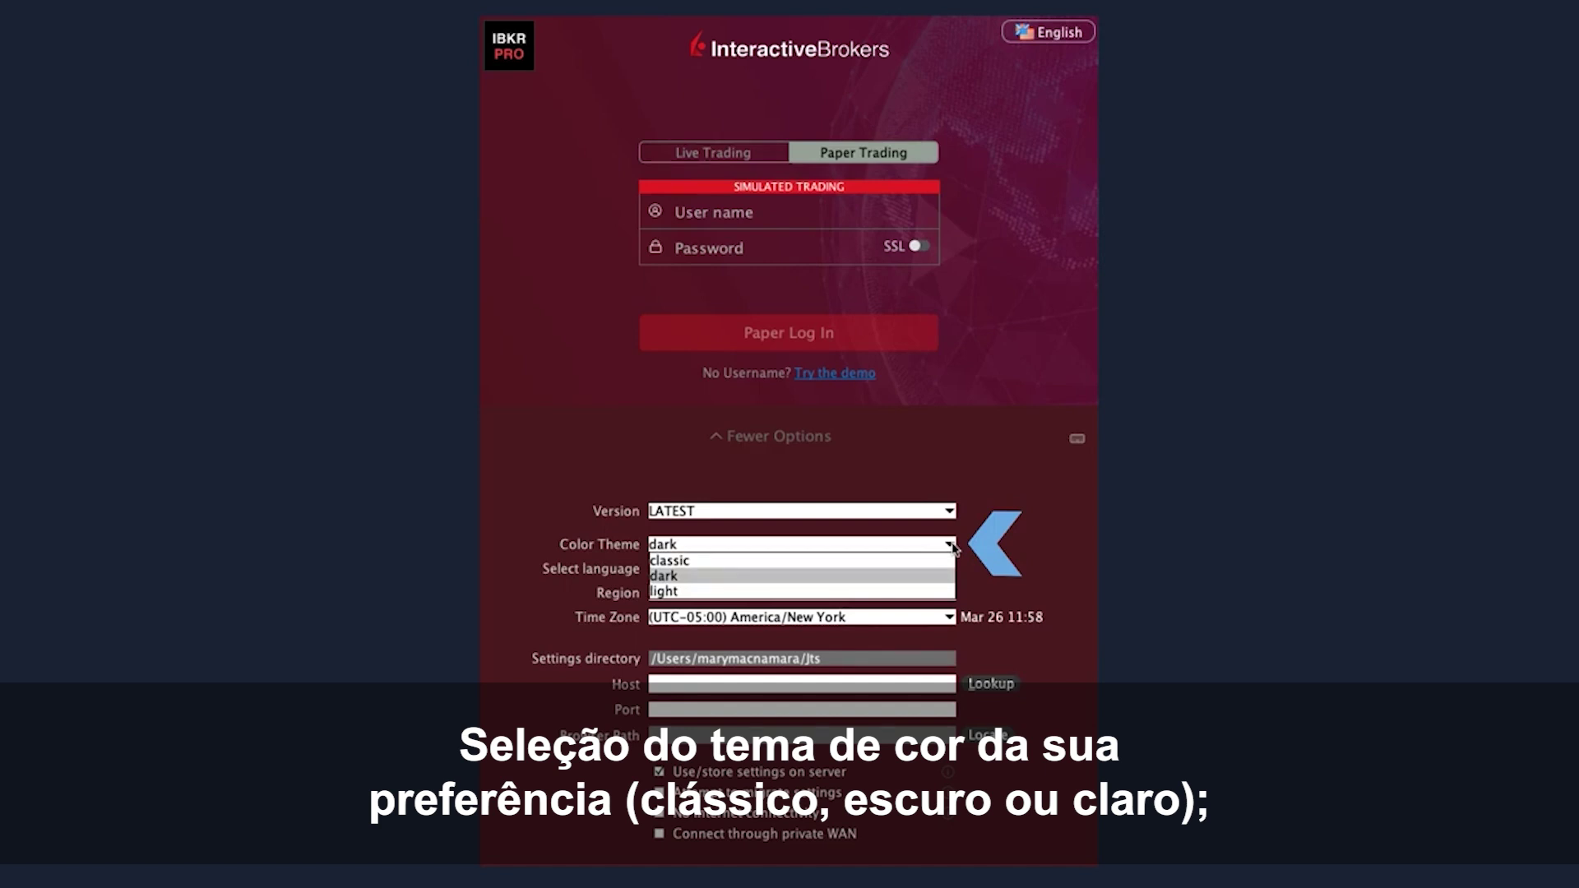
{"action": "left_click", "coordinate": [951, 546]}
{"action": "left_click", "coordinate": [950, 570]}
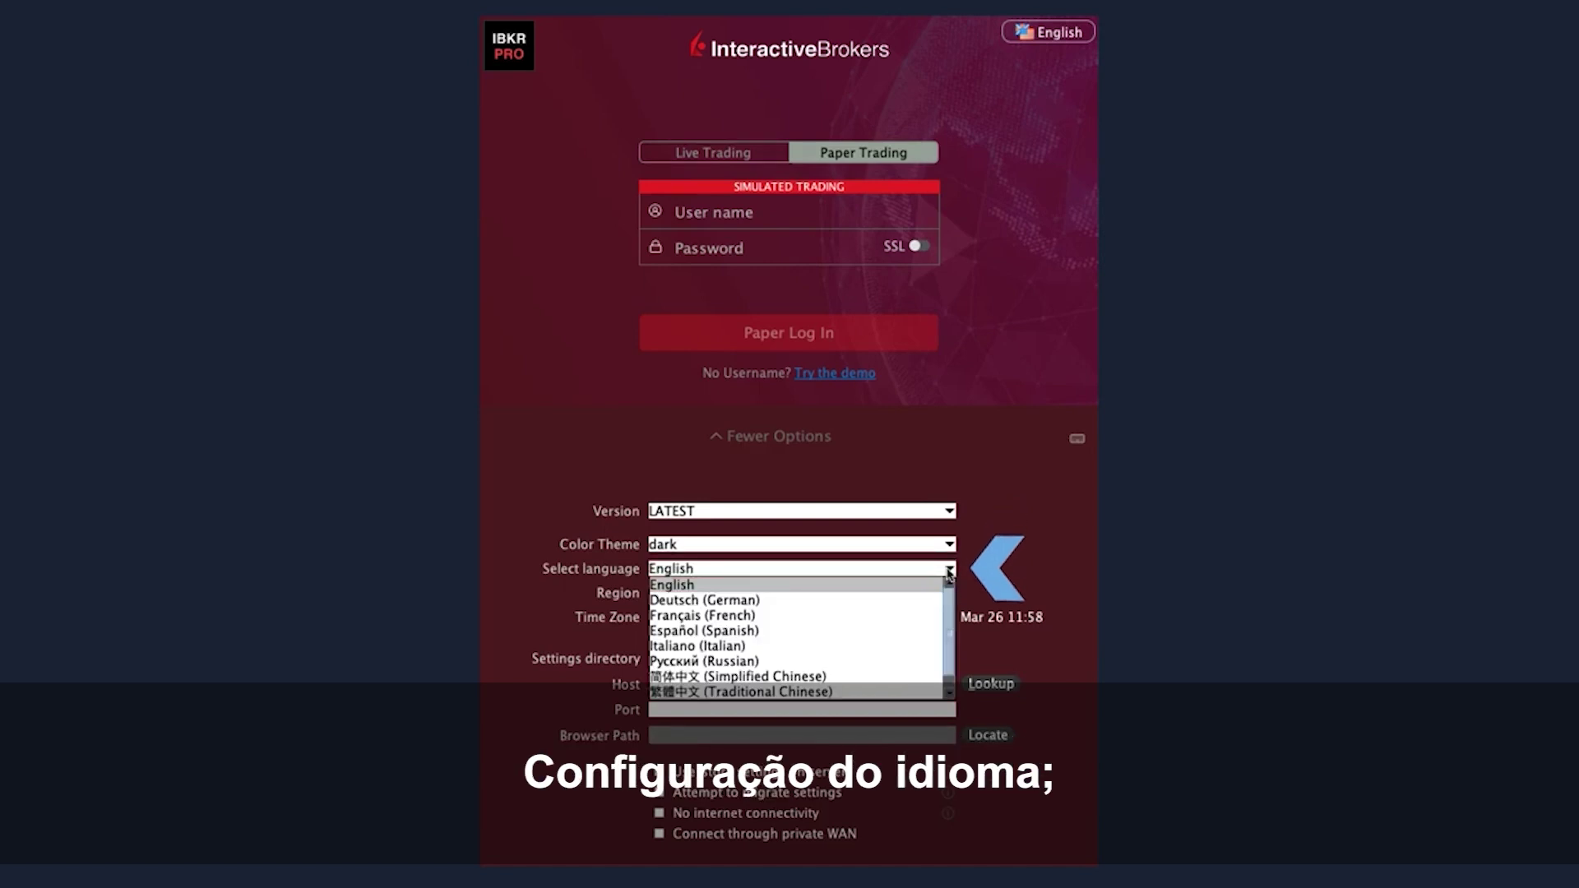
{"action": "left_click", "coordinate": [950, 570]}
{"action": "left_click", "coordinate": [951, 594]}
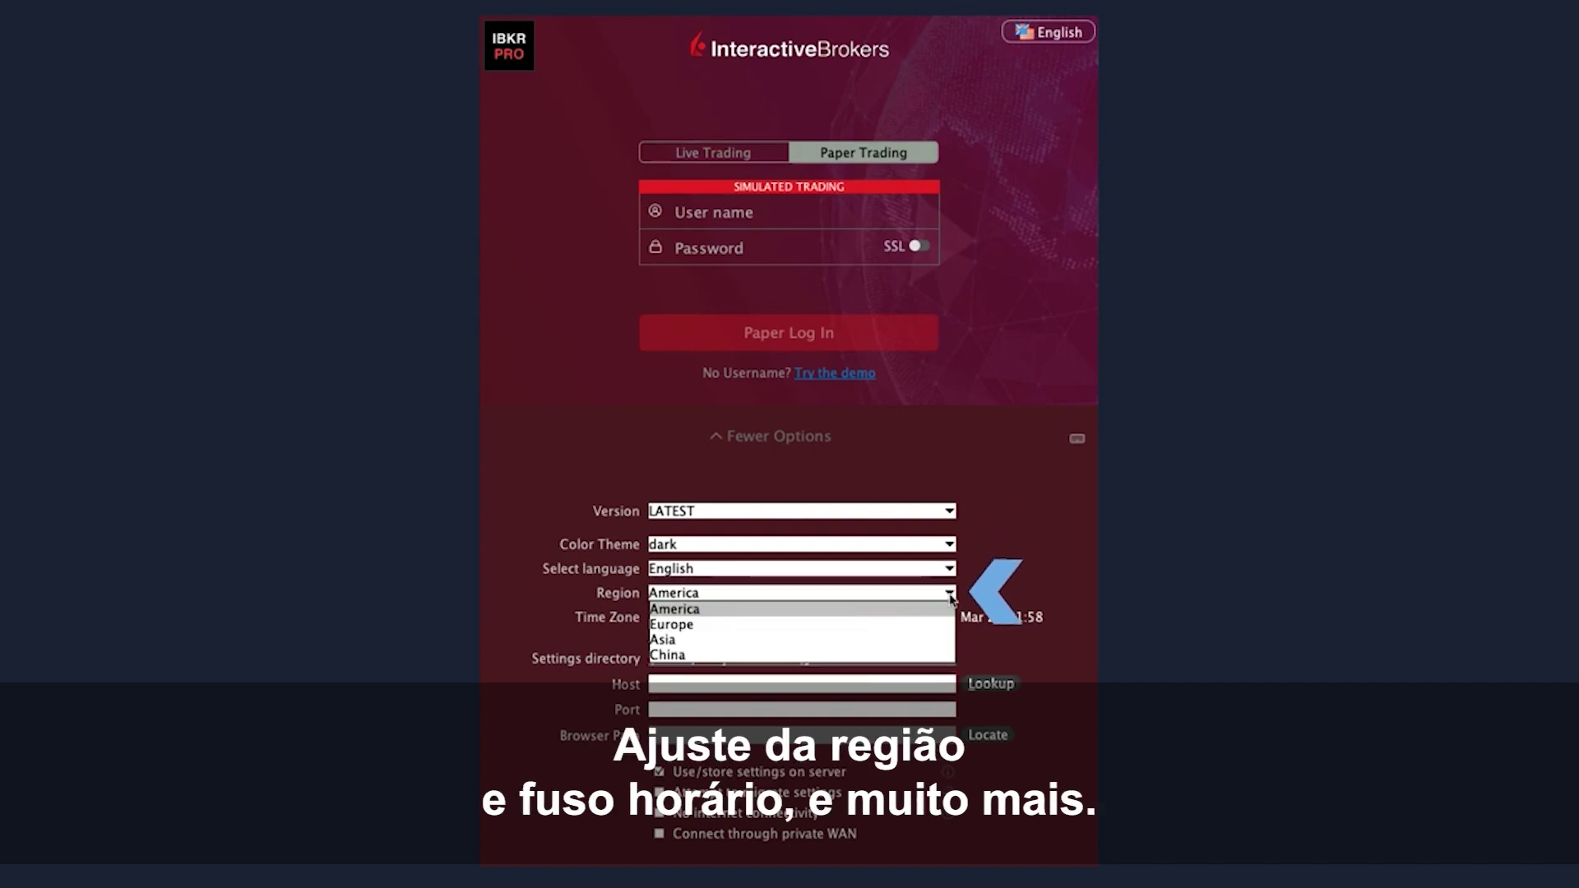
{"action": "left_click", "coordinate": [950, 594]}
{"action": "left_click", "coordinate": [951, 618]}
{"action": "left_click", "coordinate": [952, 619]}
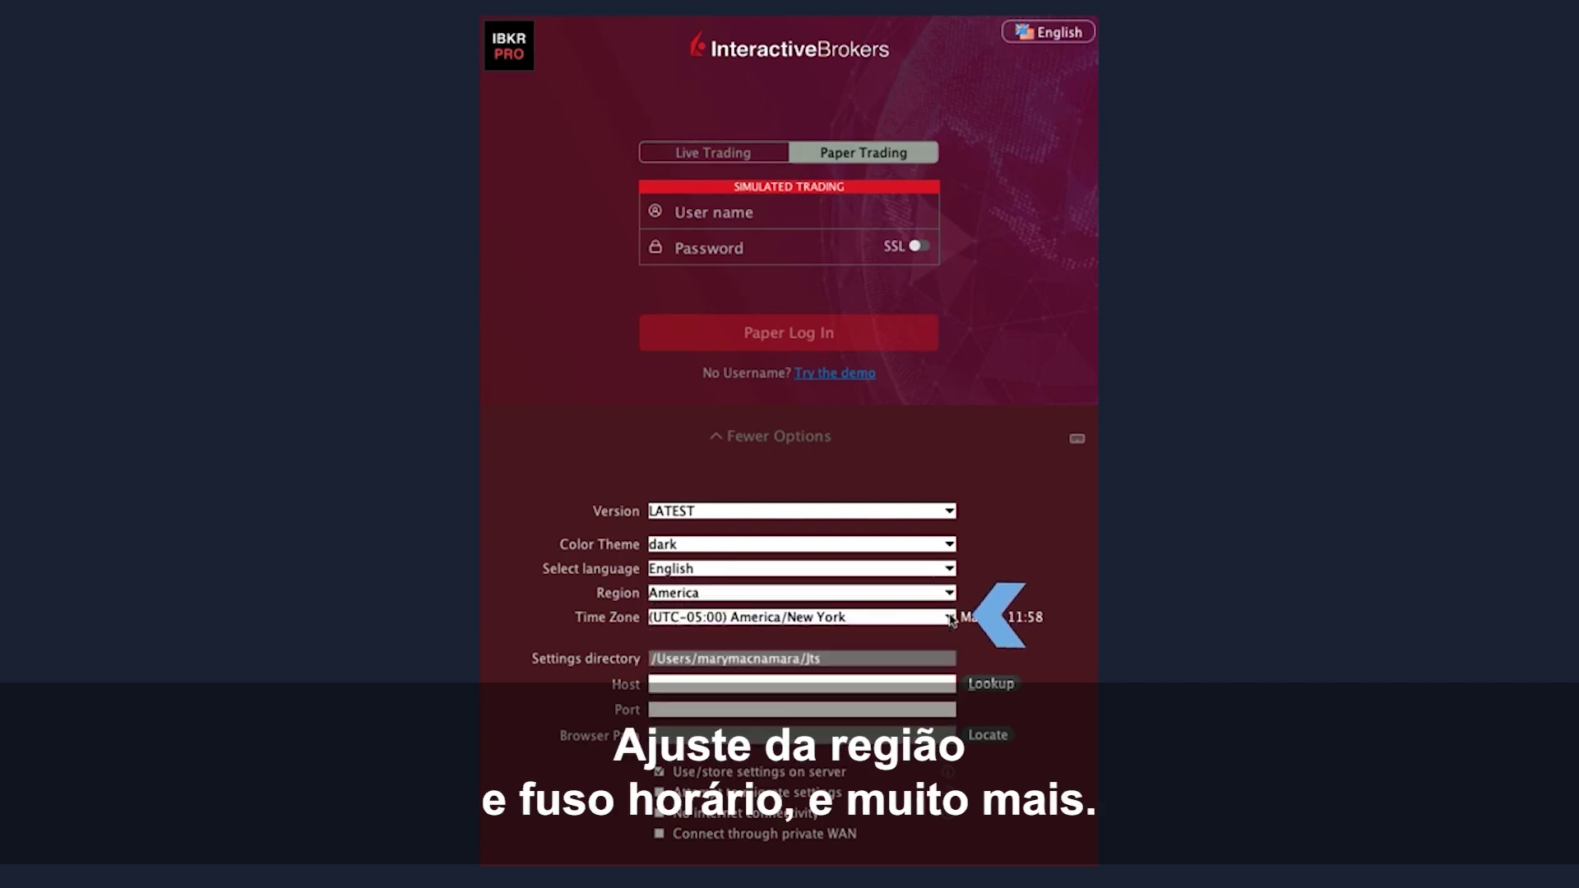
{"action": "mouse_move", "coordinate": [948, 771]}
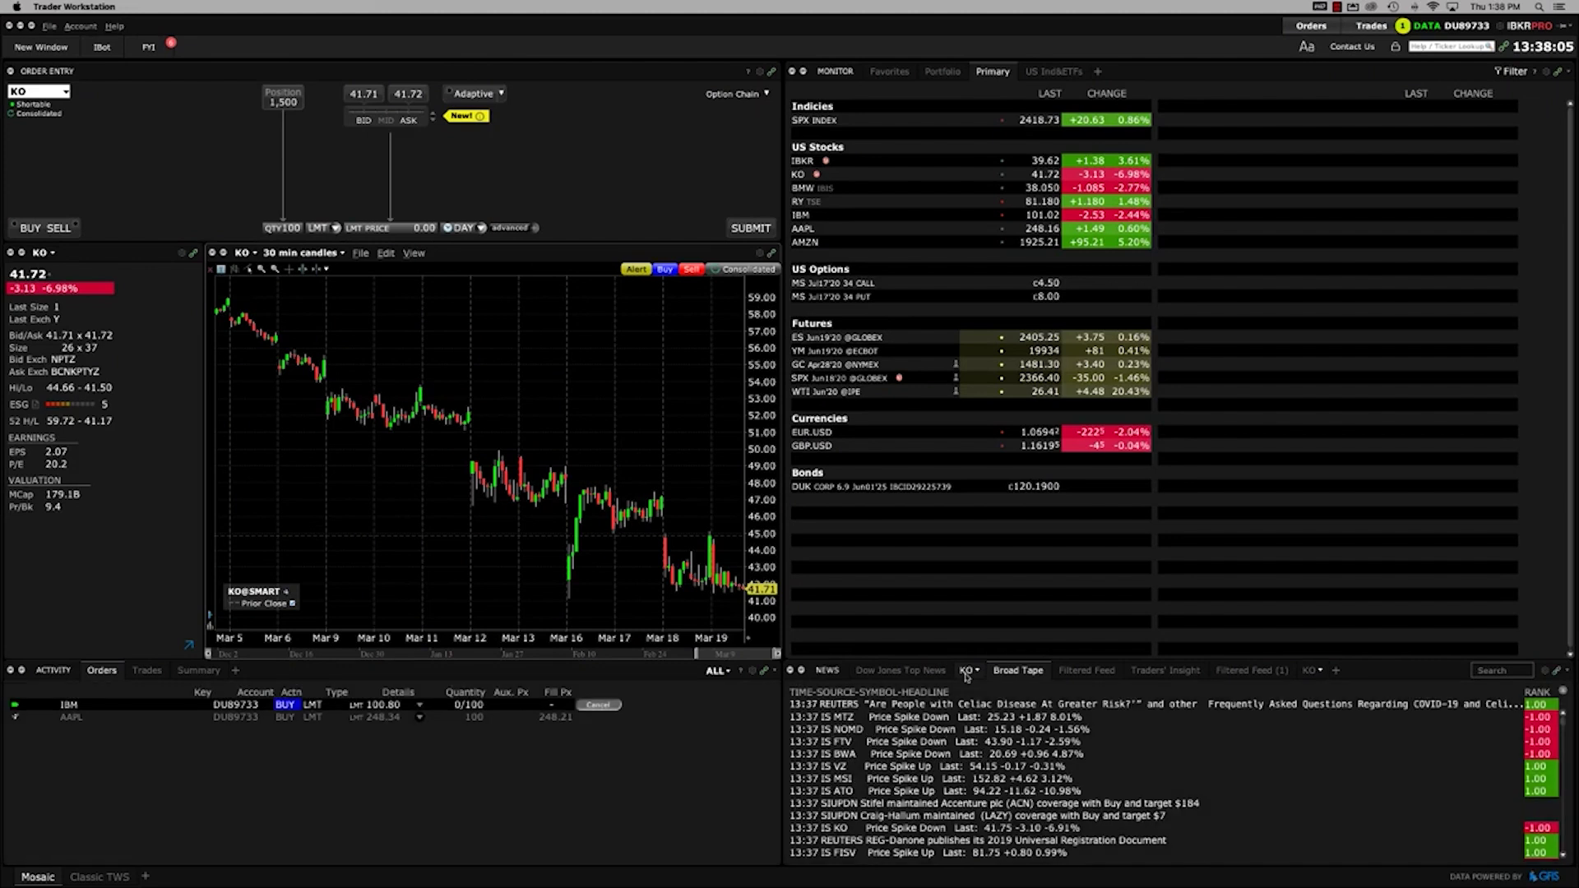
Show KO headlines in the News panel.
{"action": "left_click", "coordinate": [966, 673]}
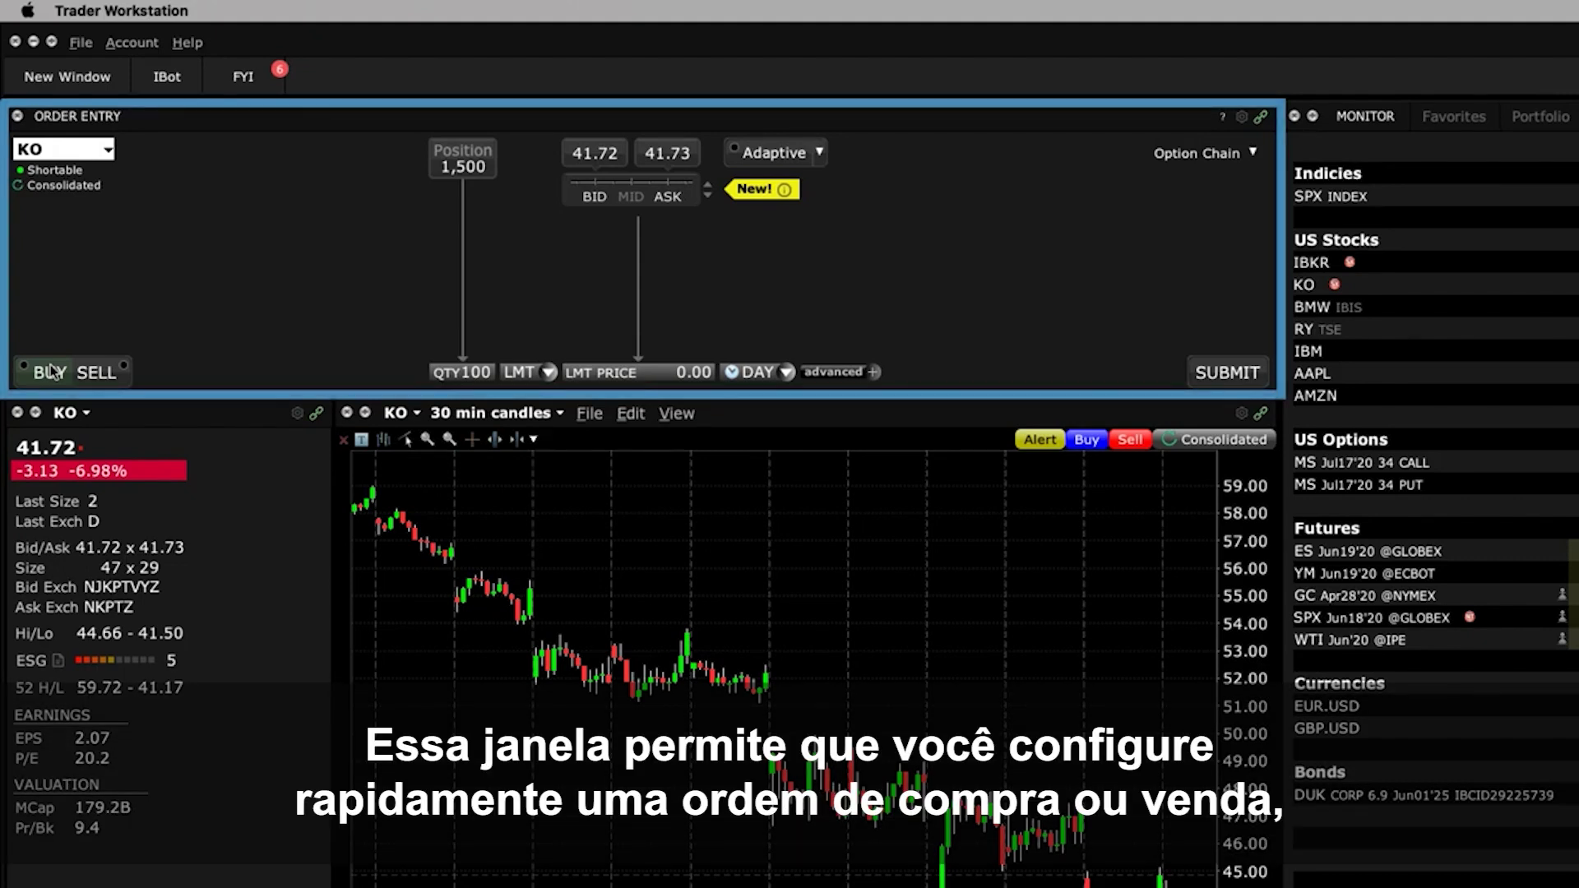
Toggle the KO order ticket from SELL back to BUY.
{"action": "left_click", "coordinate": [96, 370]}
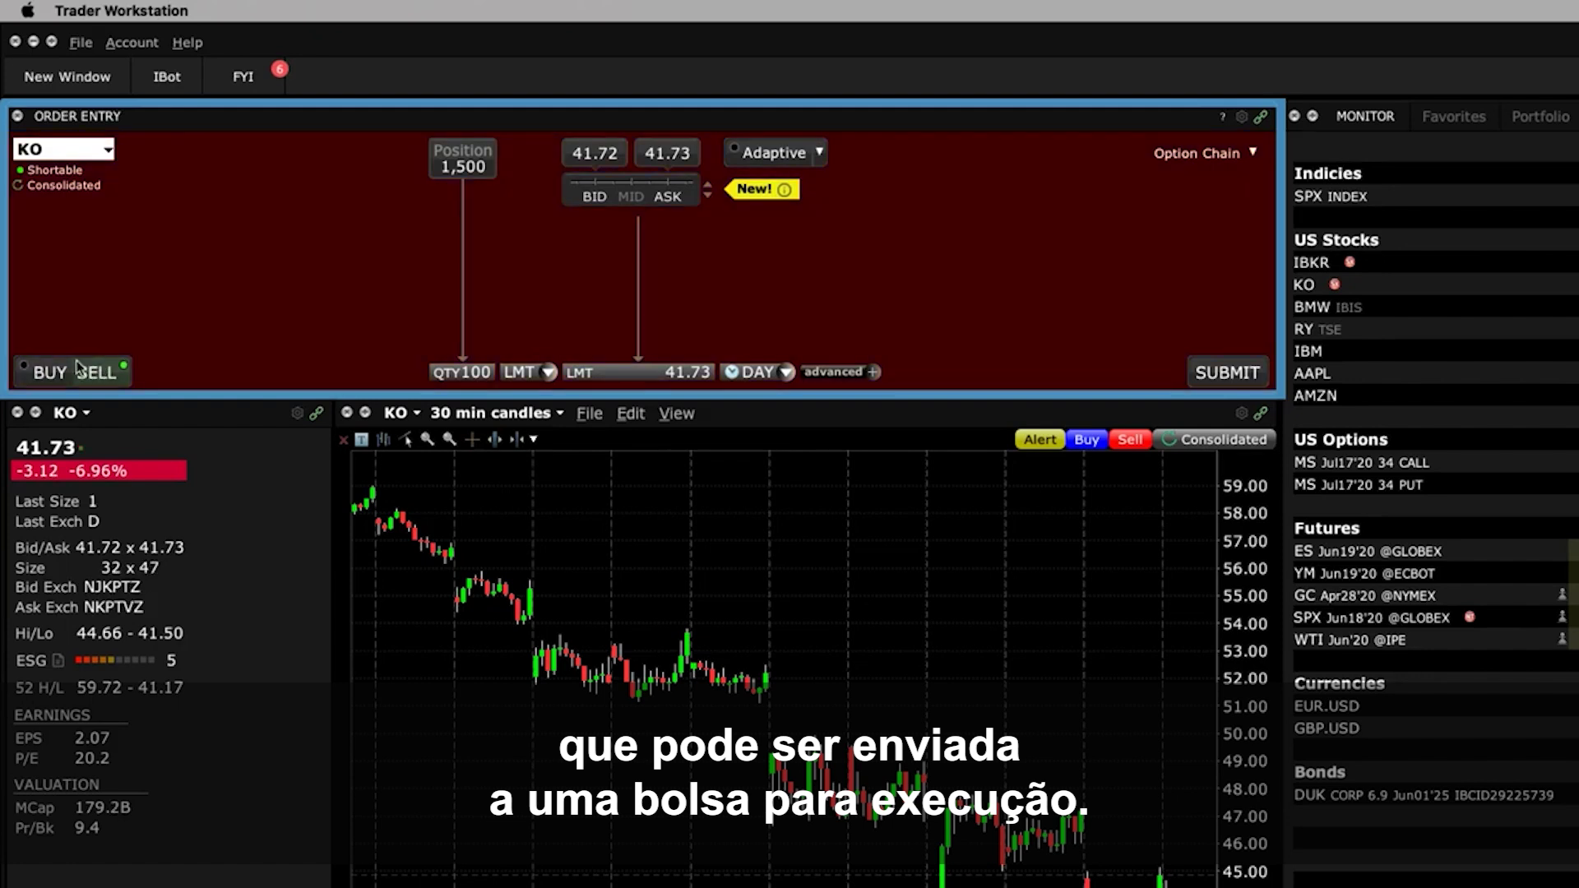
{"action": "left_click", "coordinate": [65, 374]}
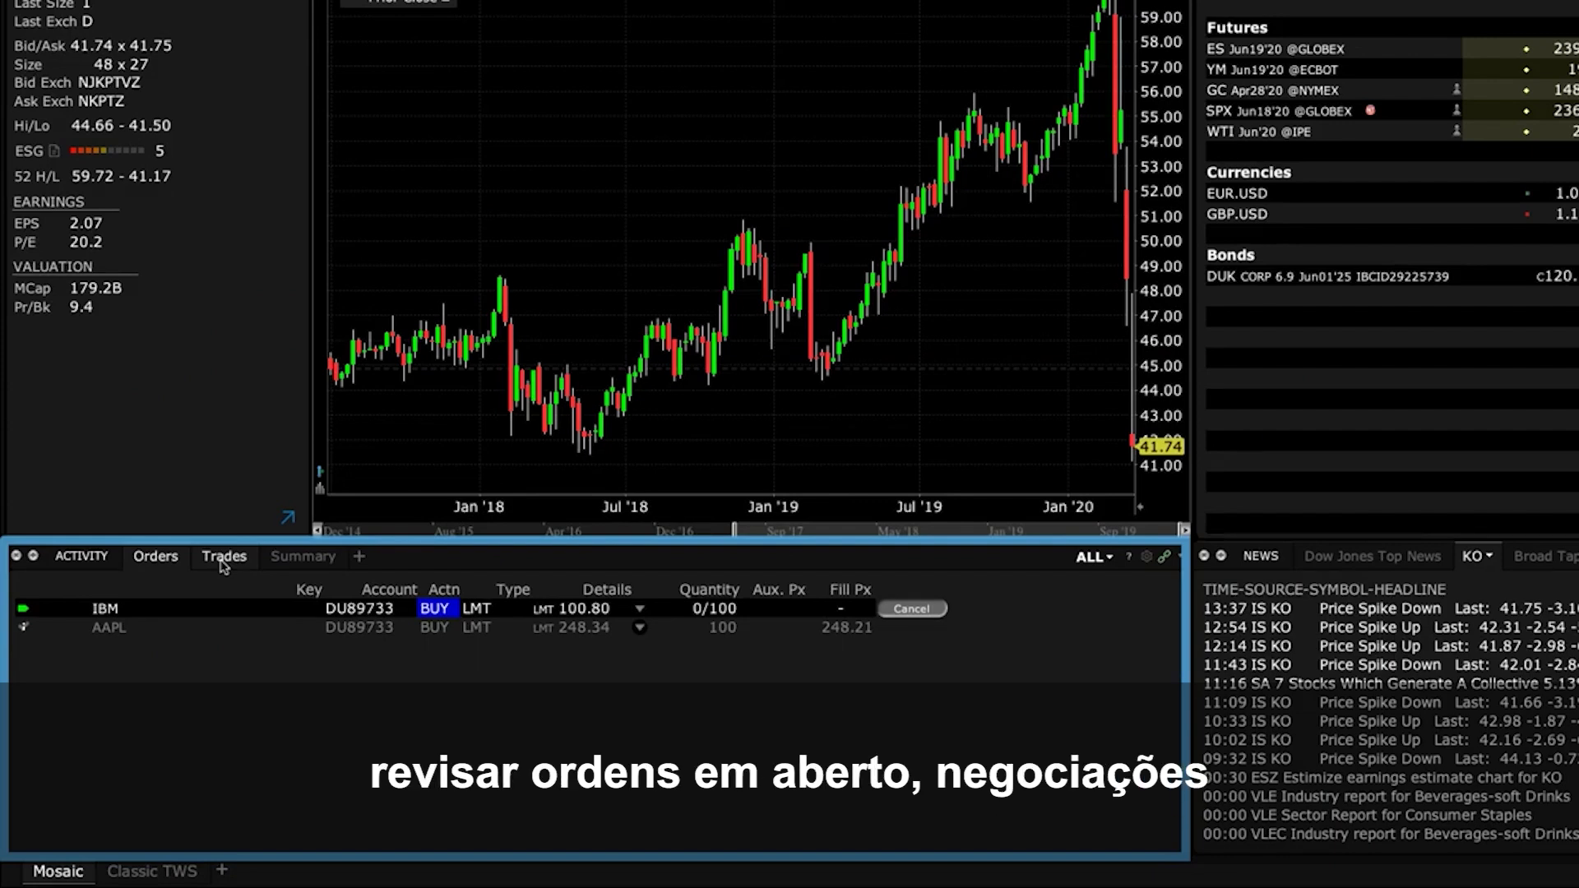
View the Trades list and per-symbol Summary in the Activity panel, then focus the News panel.
{"action": "left_click", "coordinate": [222, 559]}
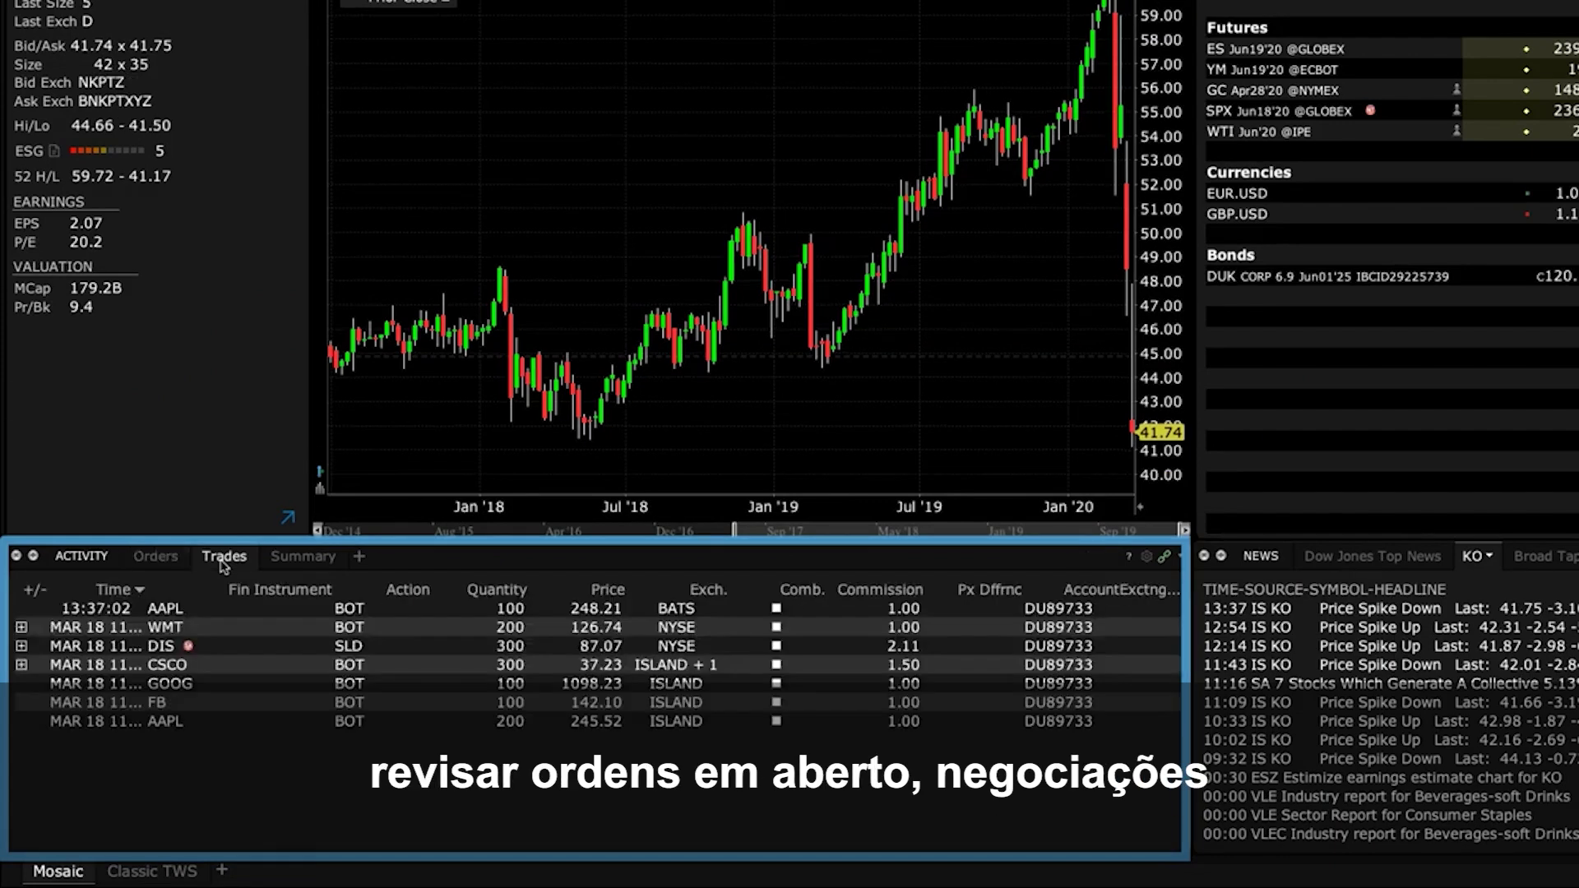
{"action": "left_click", "coordinate": [283, 559]}
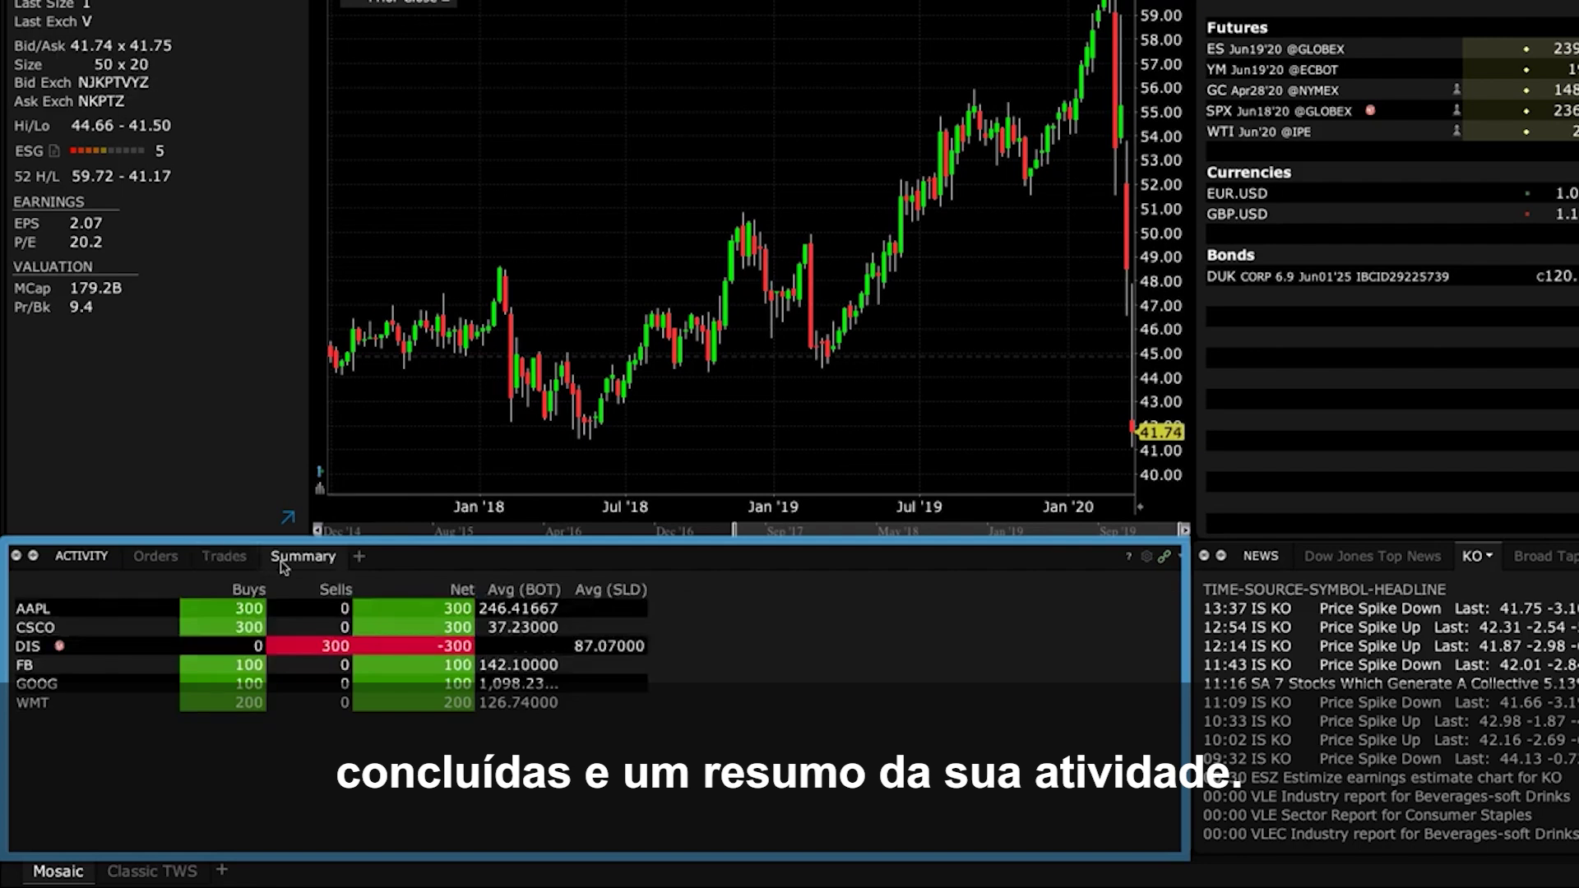
{"action": "left_click", "coordinate": [1374, 576]}
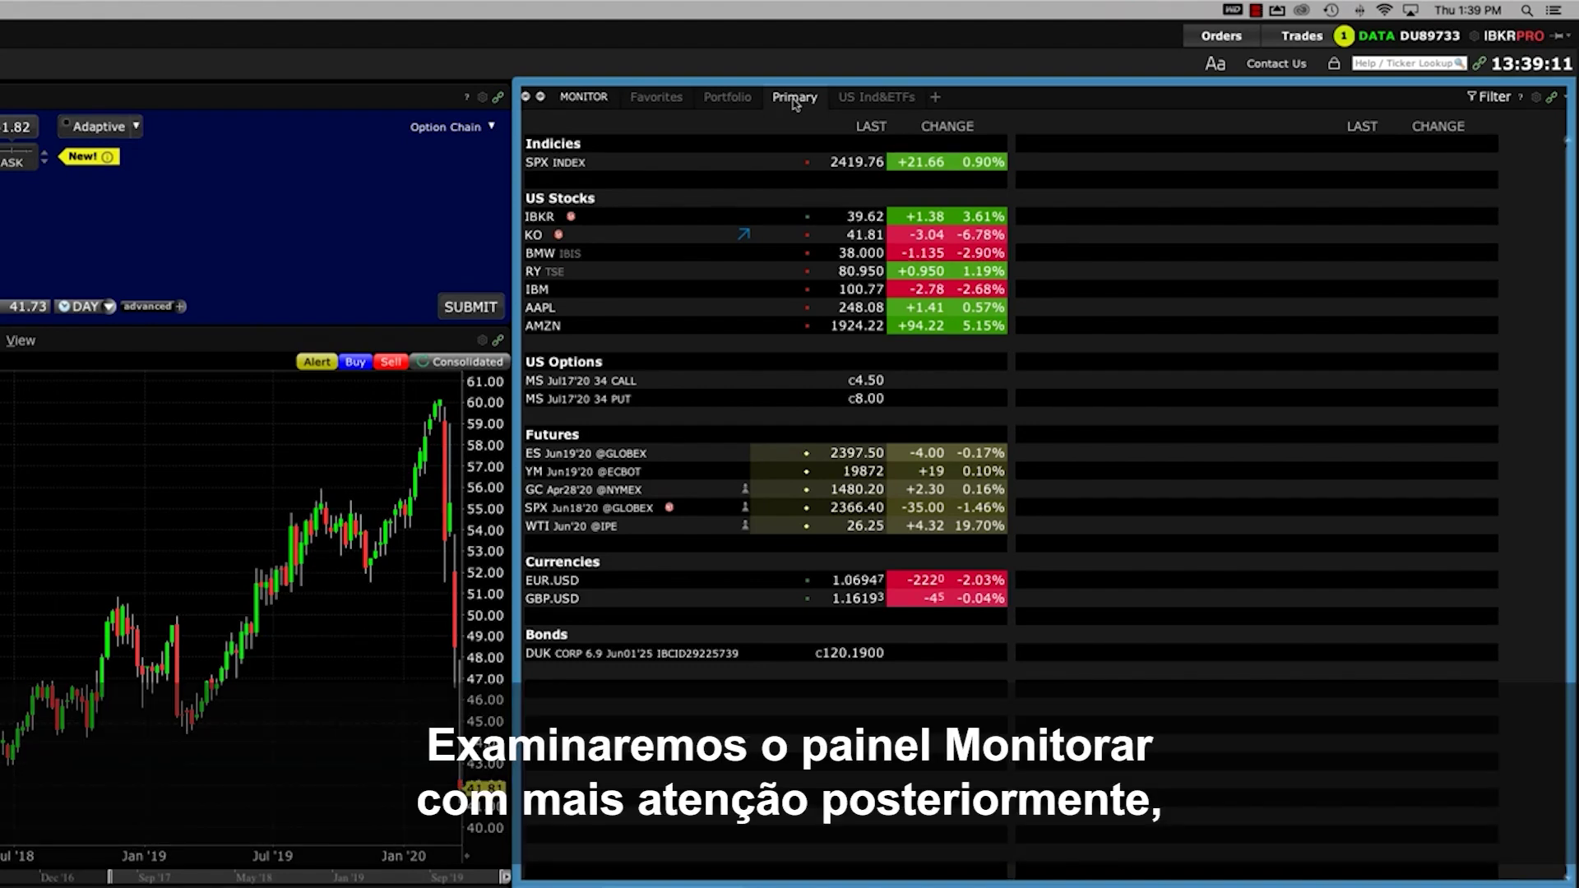
{"action": "left_click", "coordinate": [736, 99]}
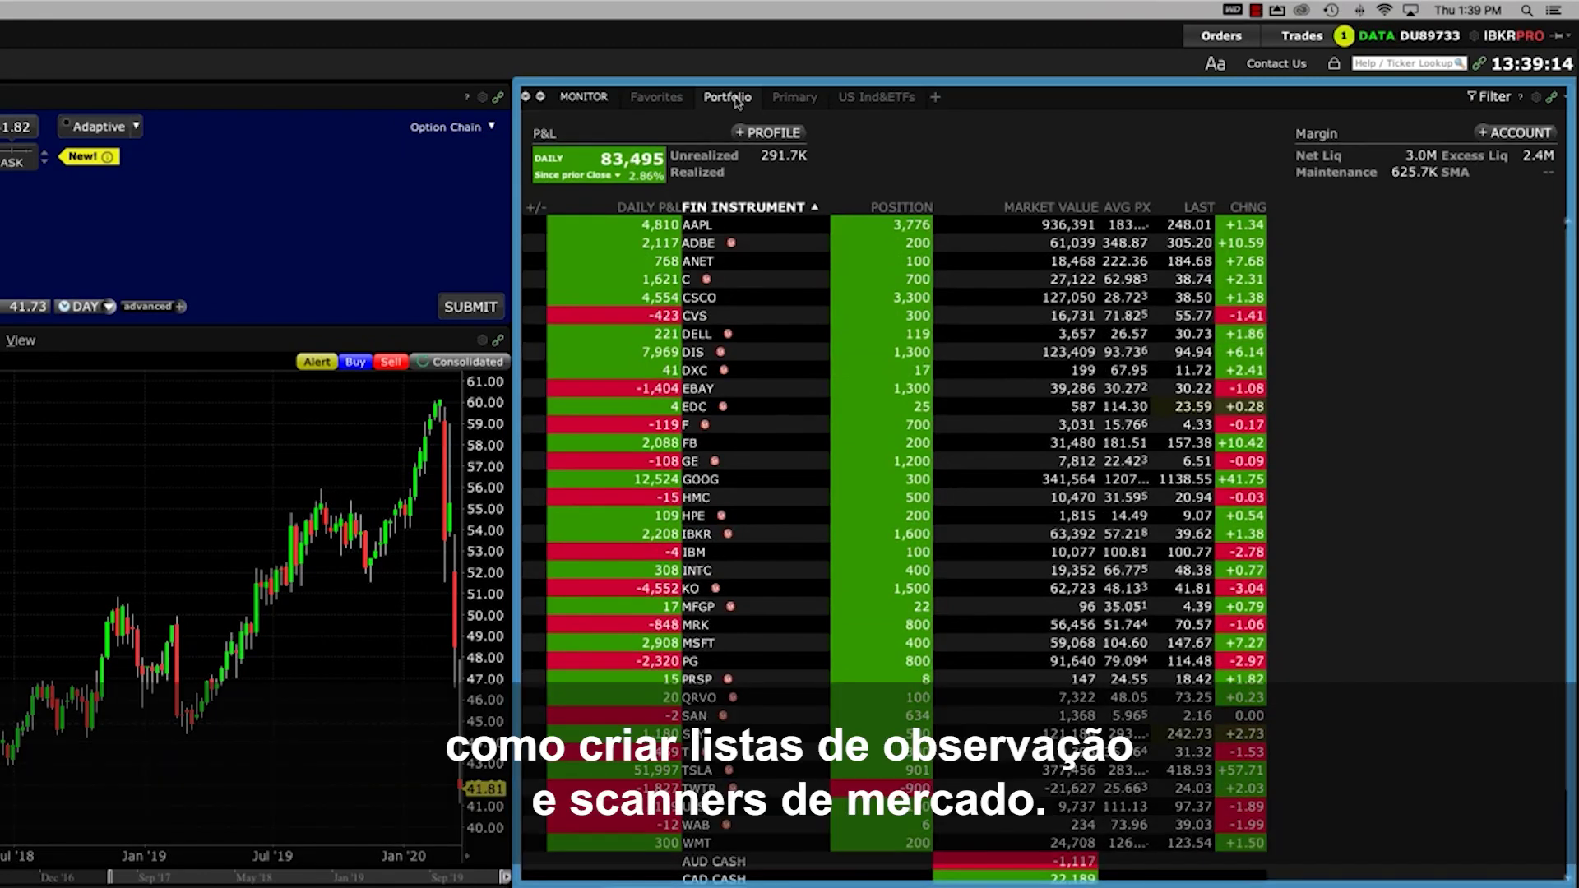
{"action": "left_click", "coordinate": [936, 97]}
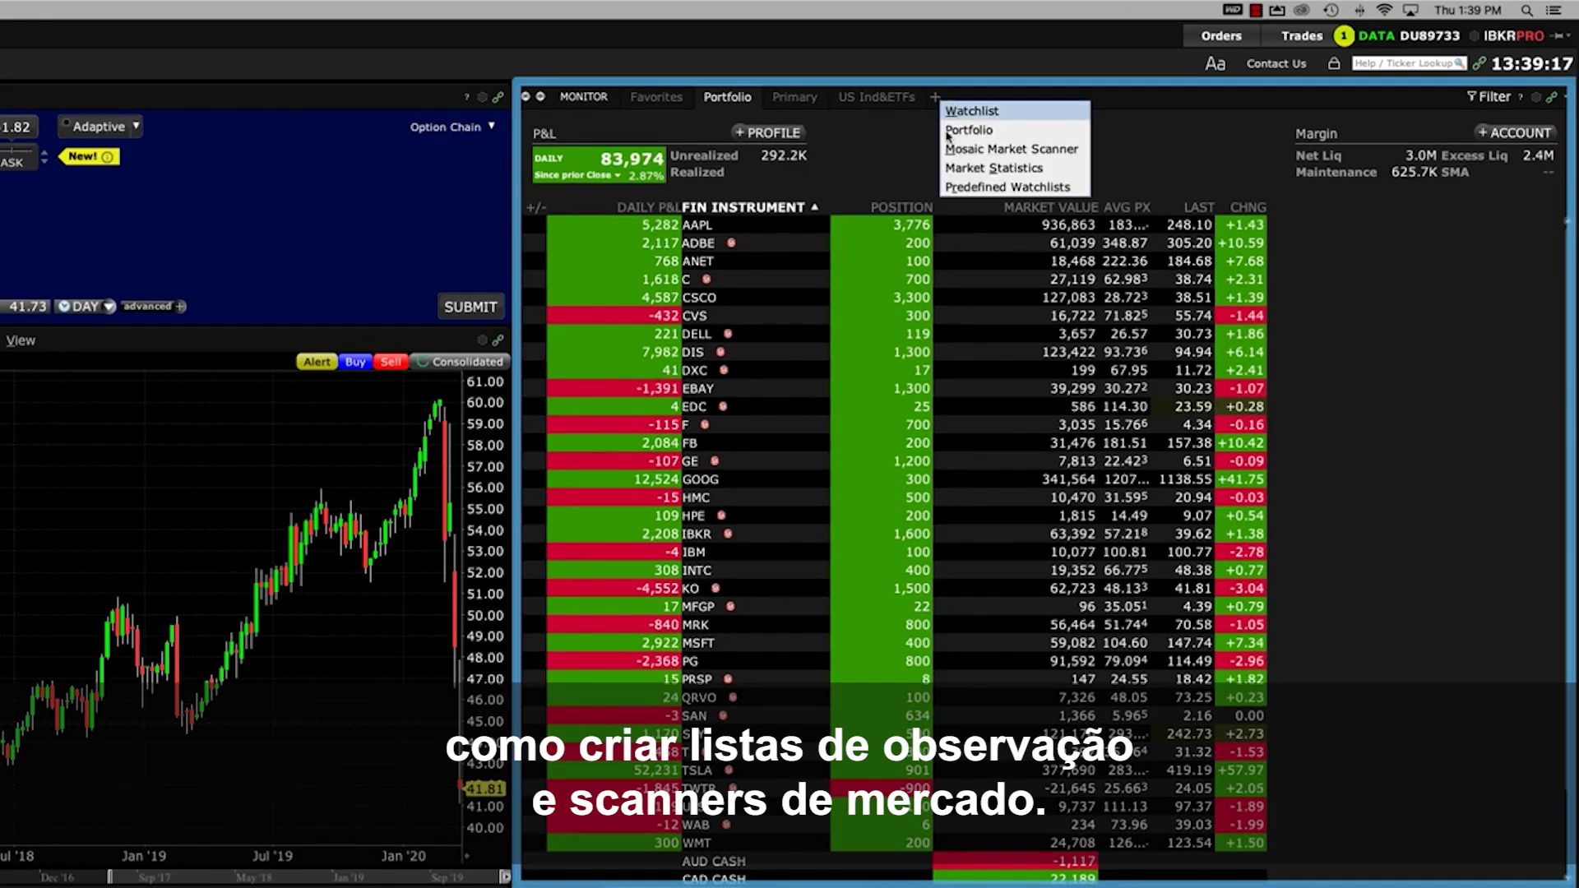
{"action": "left_click", "coordinate": [905, 152]}
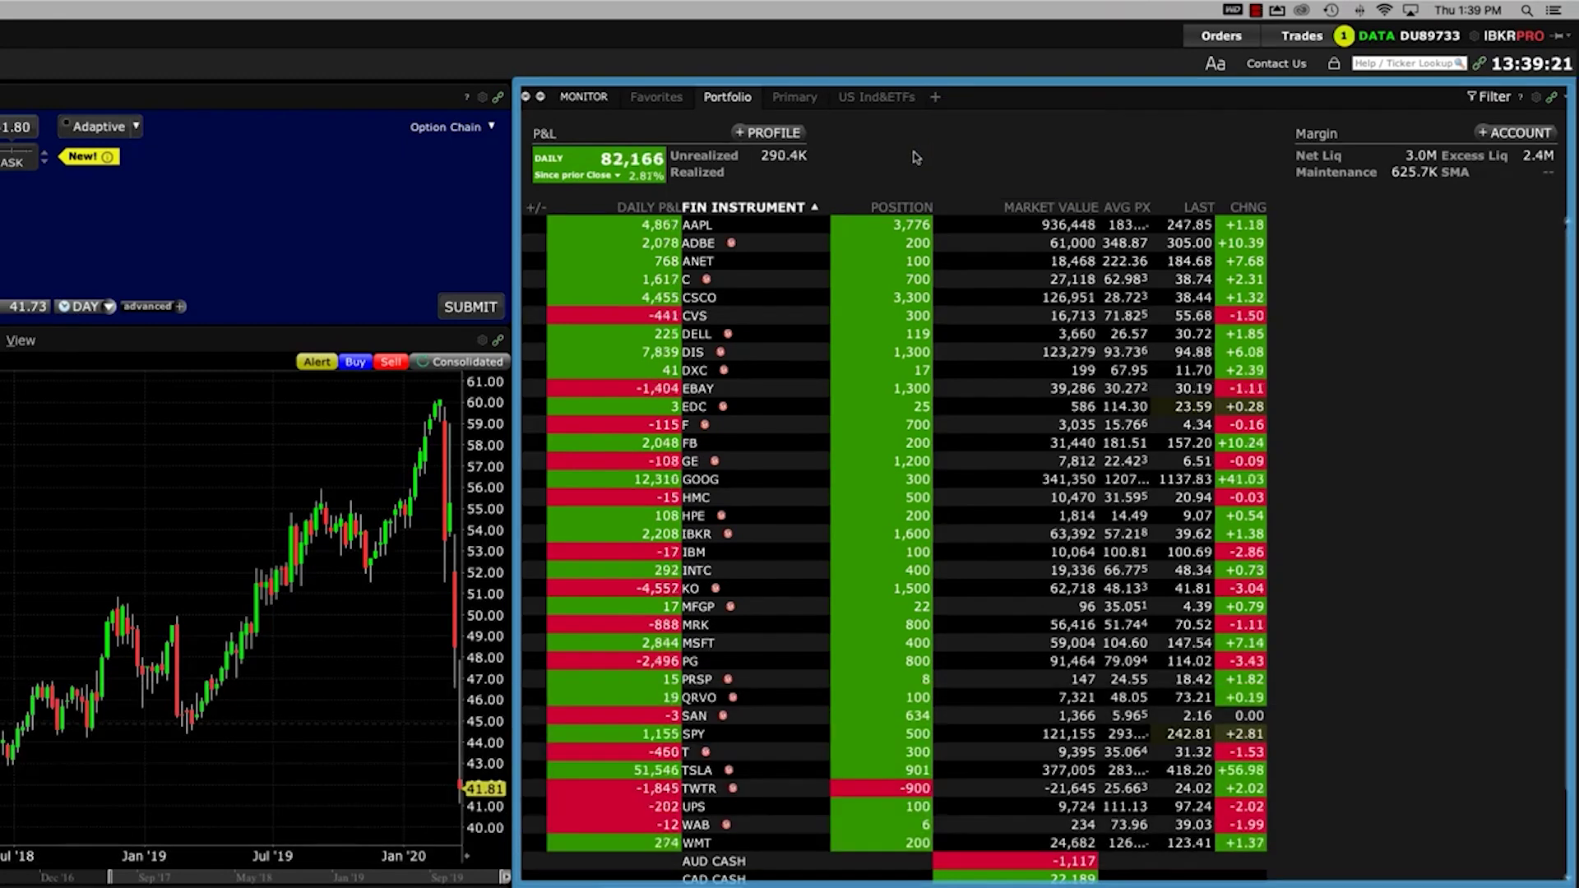
{"action": "left_click", "coordinate": [798, 98]}
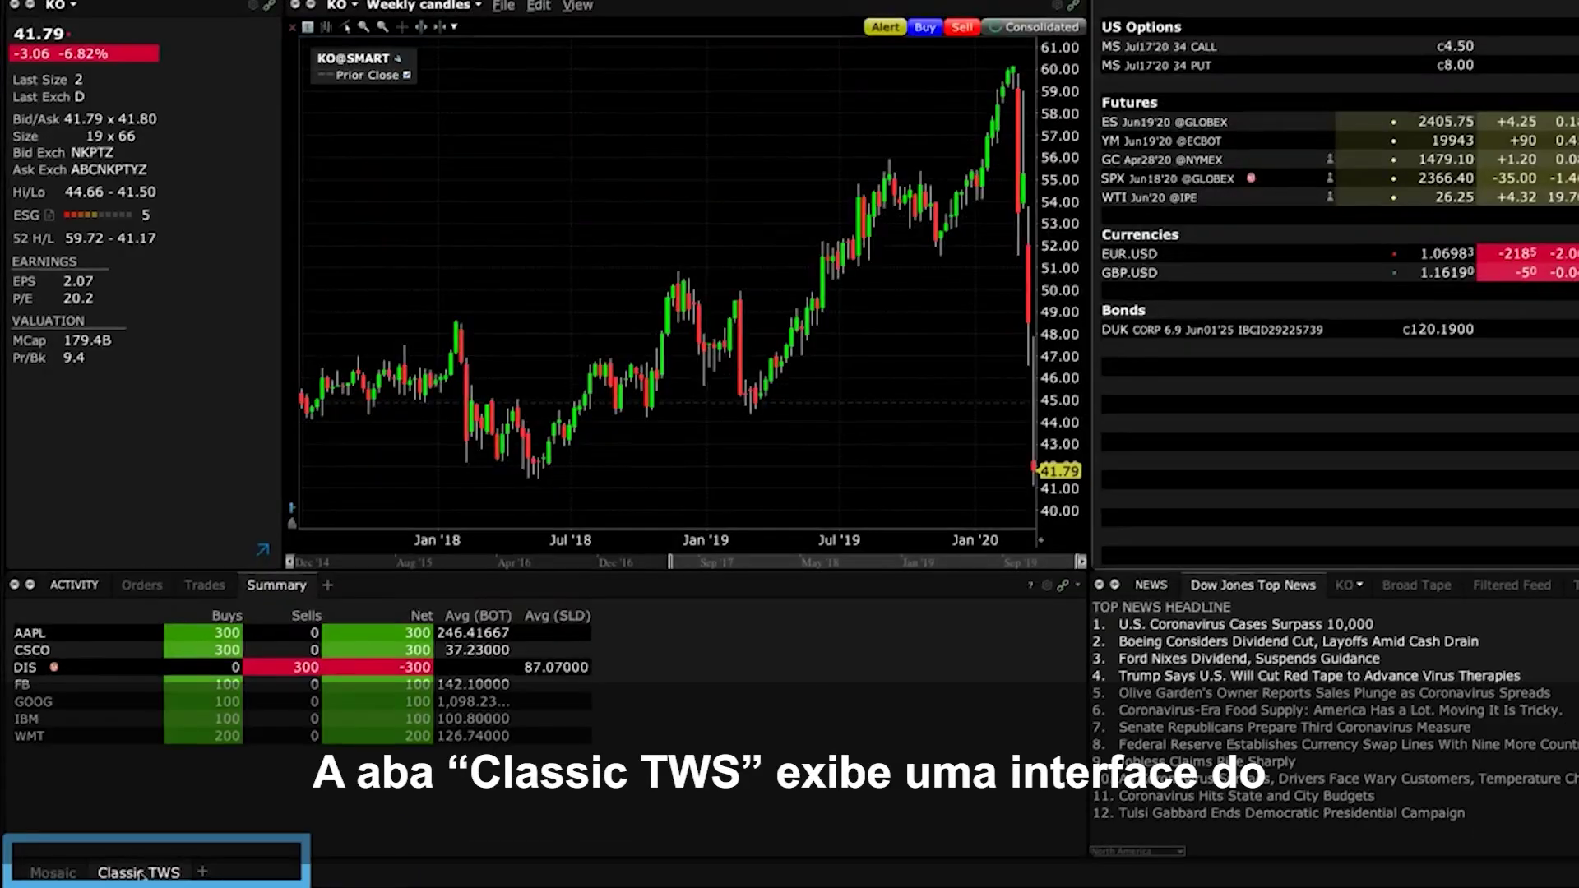
In Classic TWS, create an AAPL buy order from the Ask cell and bring up its row actions.
{"action": "left_click", "coordinate": [189, 868]}
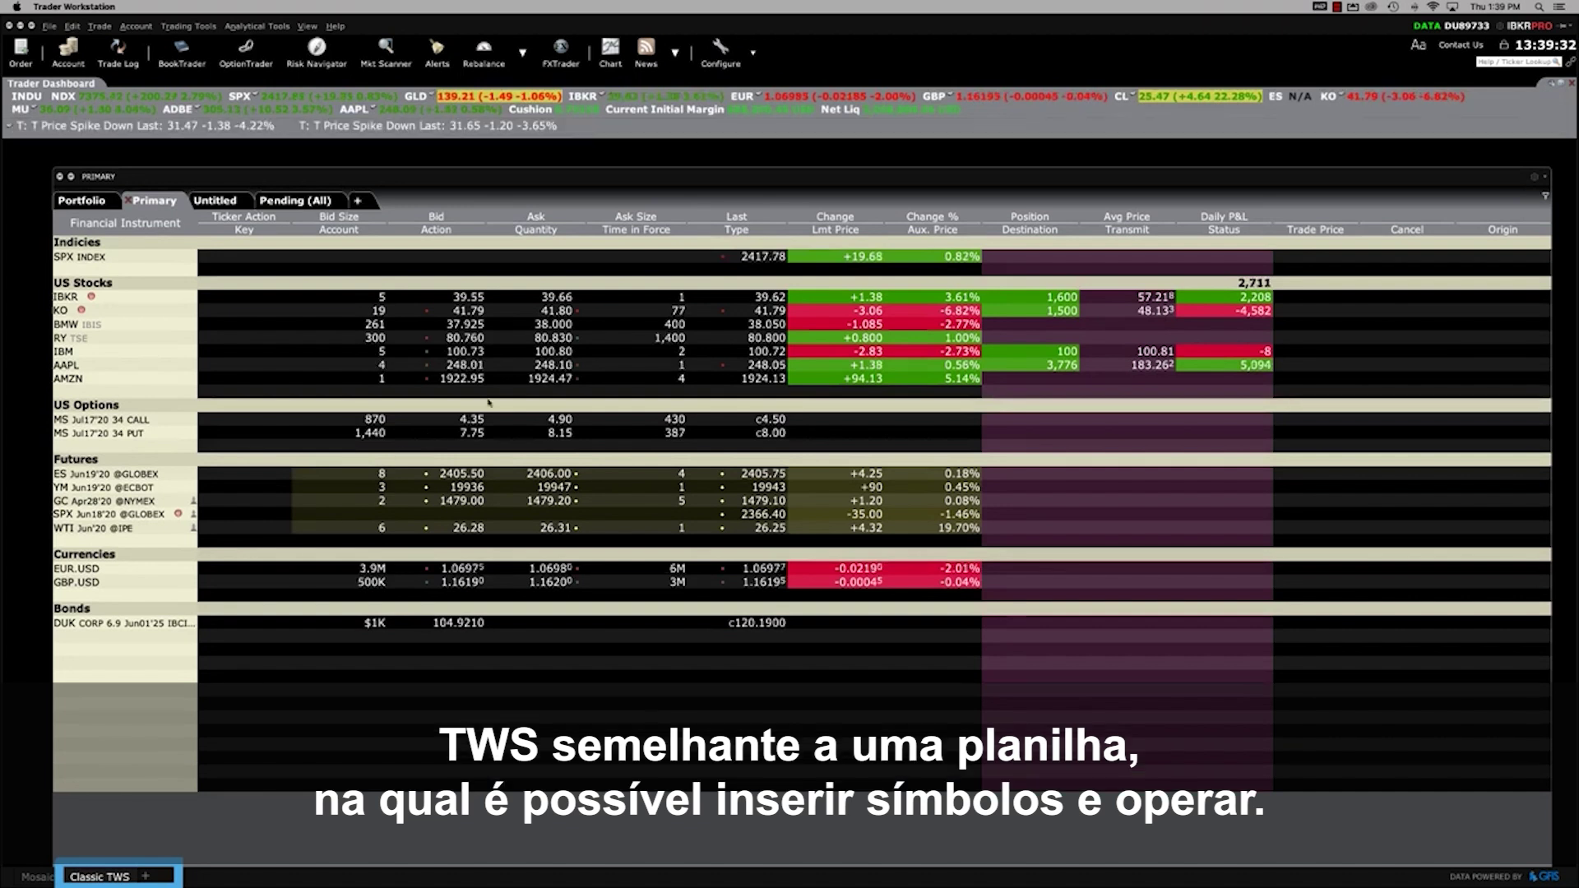
{"action": "left_click", "coordinate": [549, 368]}
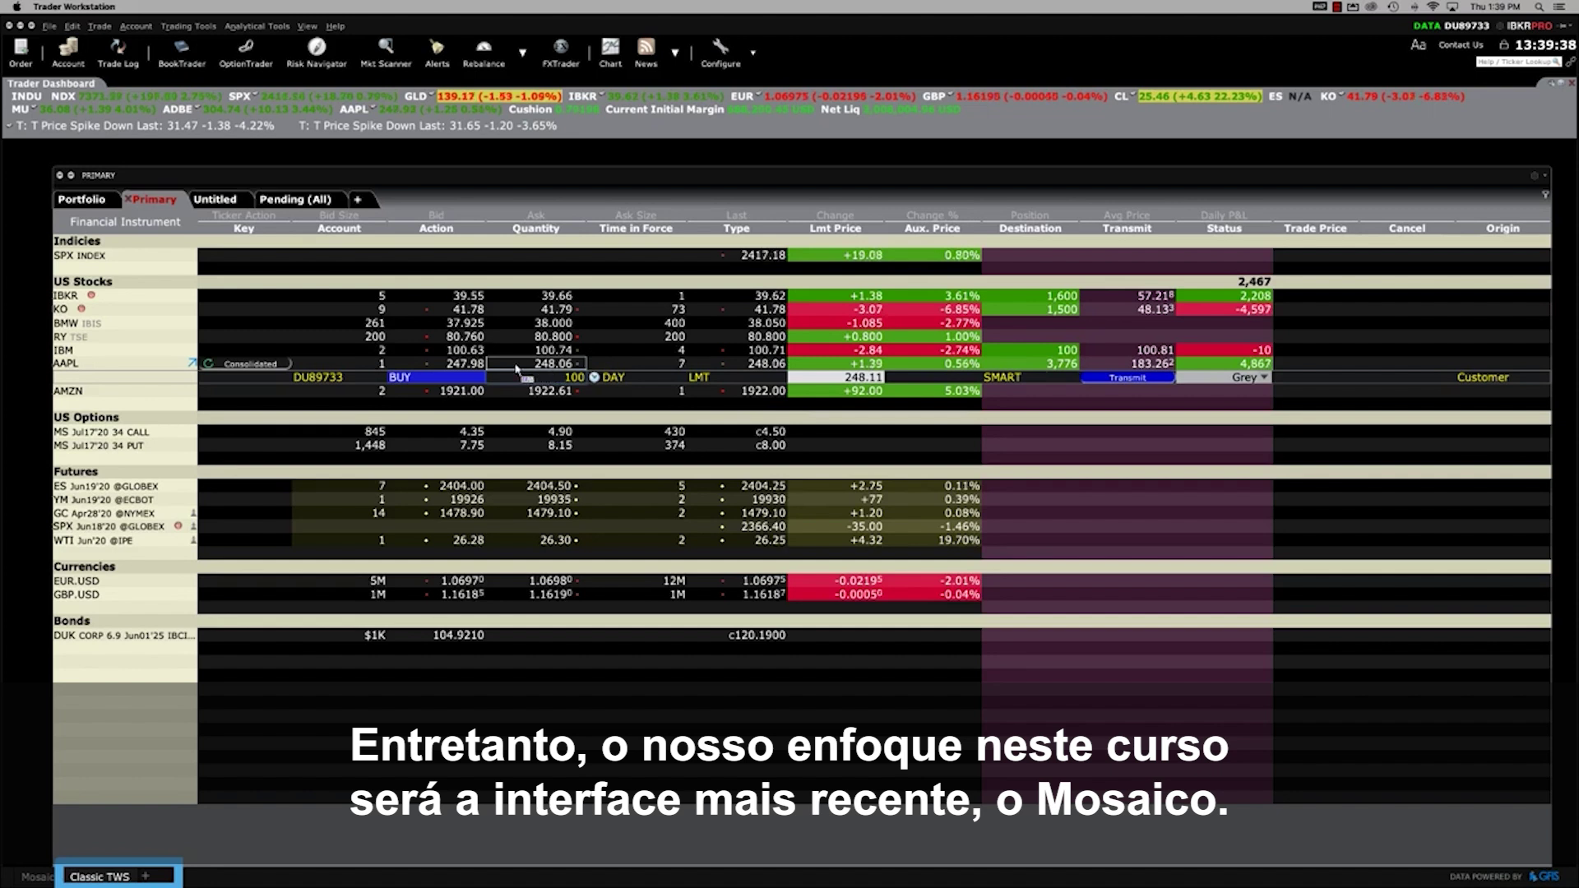
{"action": "right_click", "coordinate": [242, 378]}
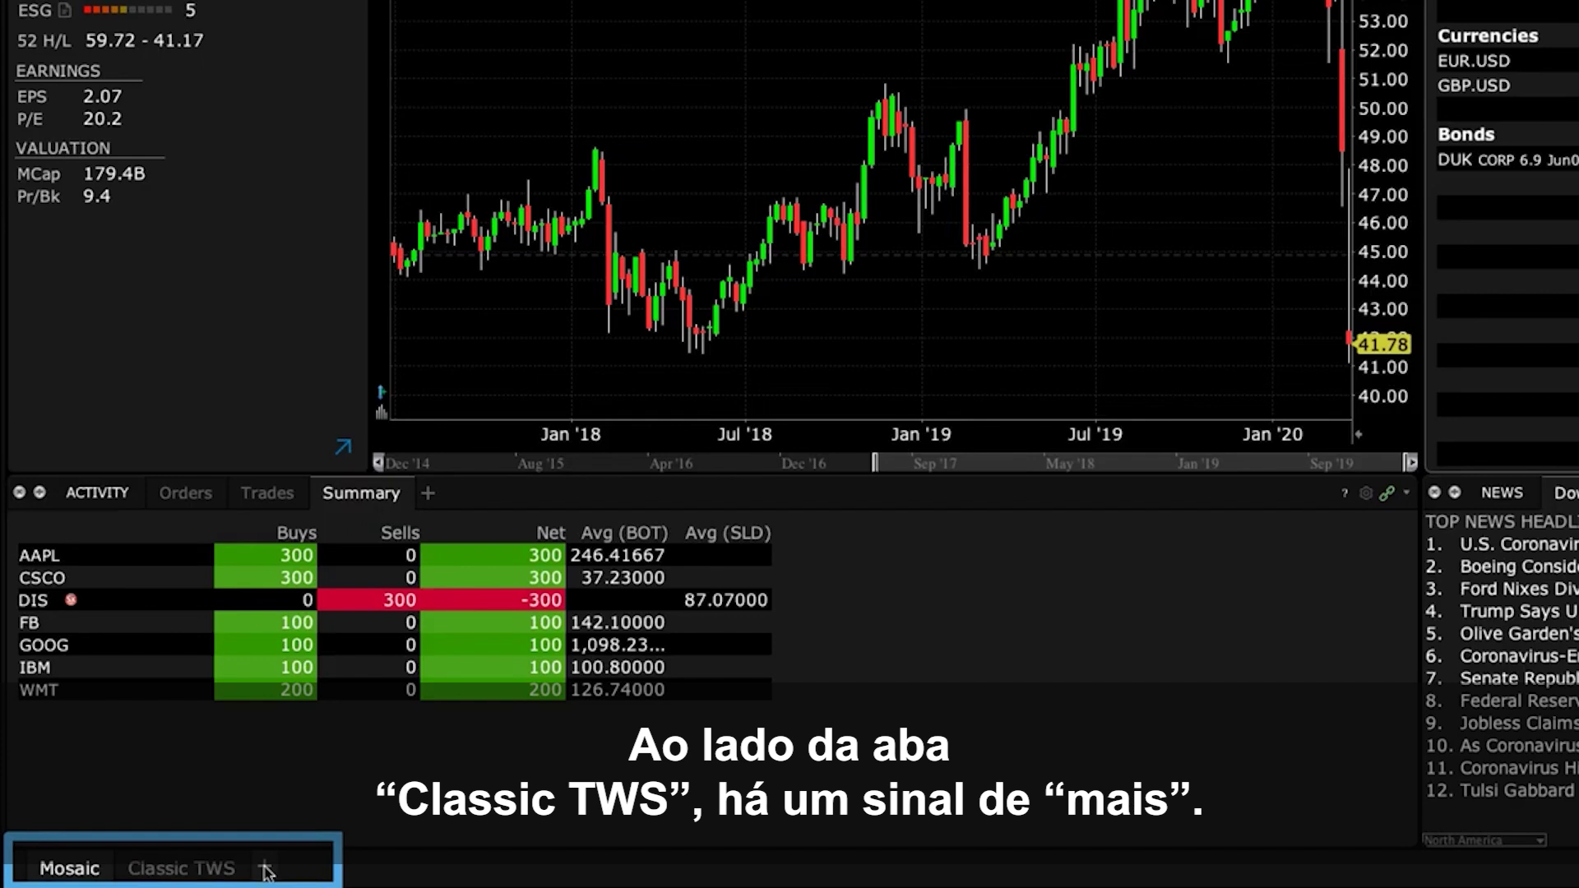
Add Chart Trading - Short Term from the Layout Library as a new layout tab.
{"action": "left_click", "coordinate": [265, 870]}
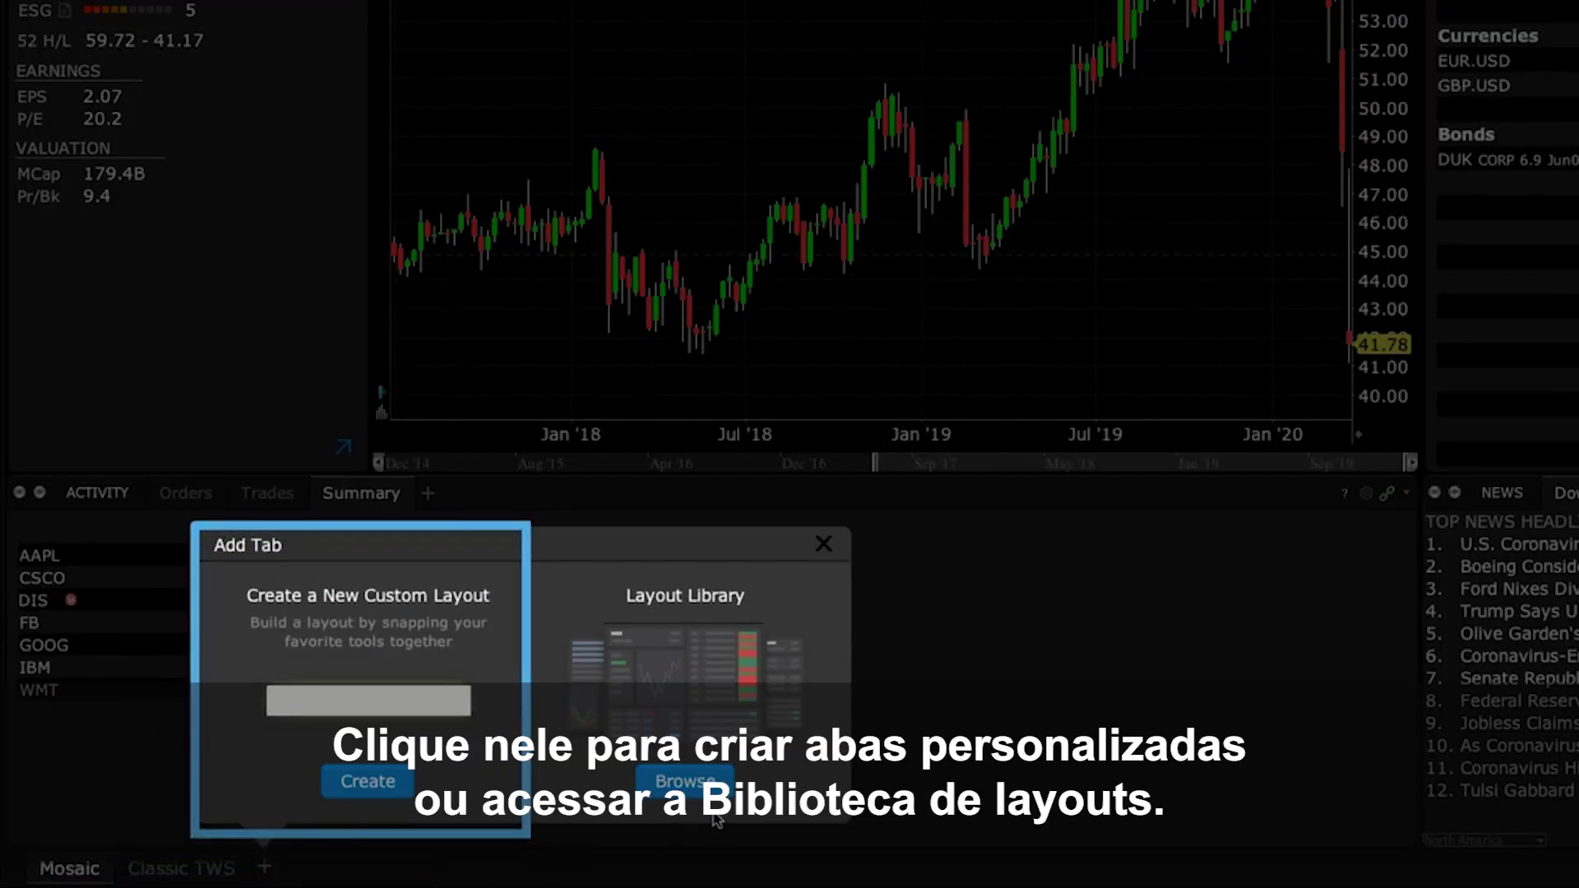
{"action": "left_click", "coordinate": [685, 781]}
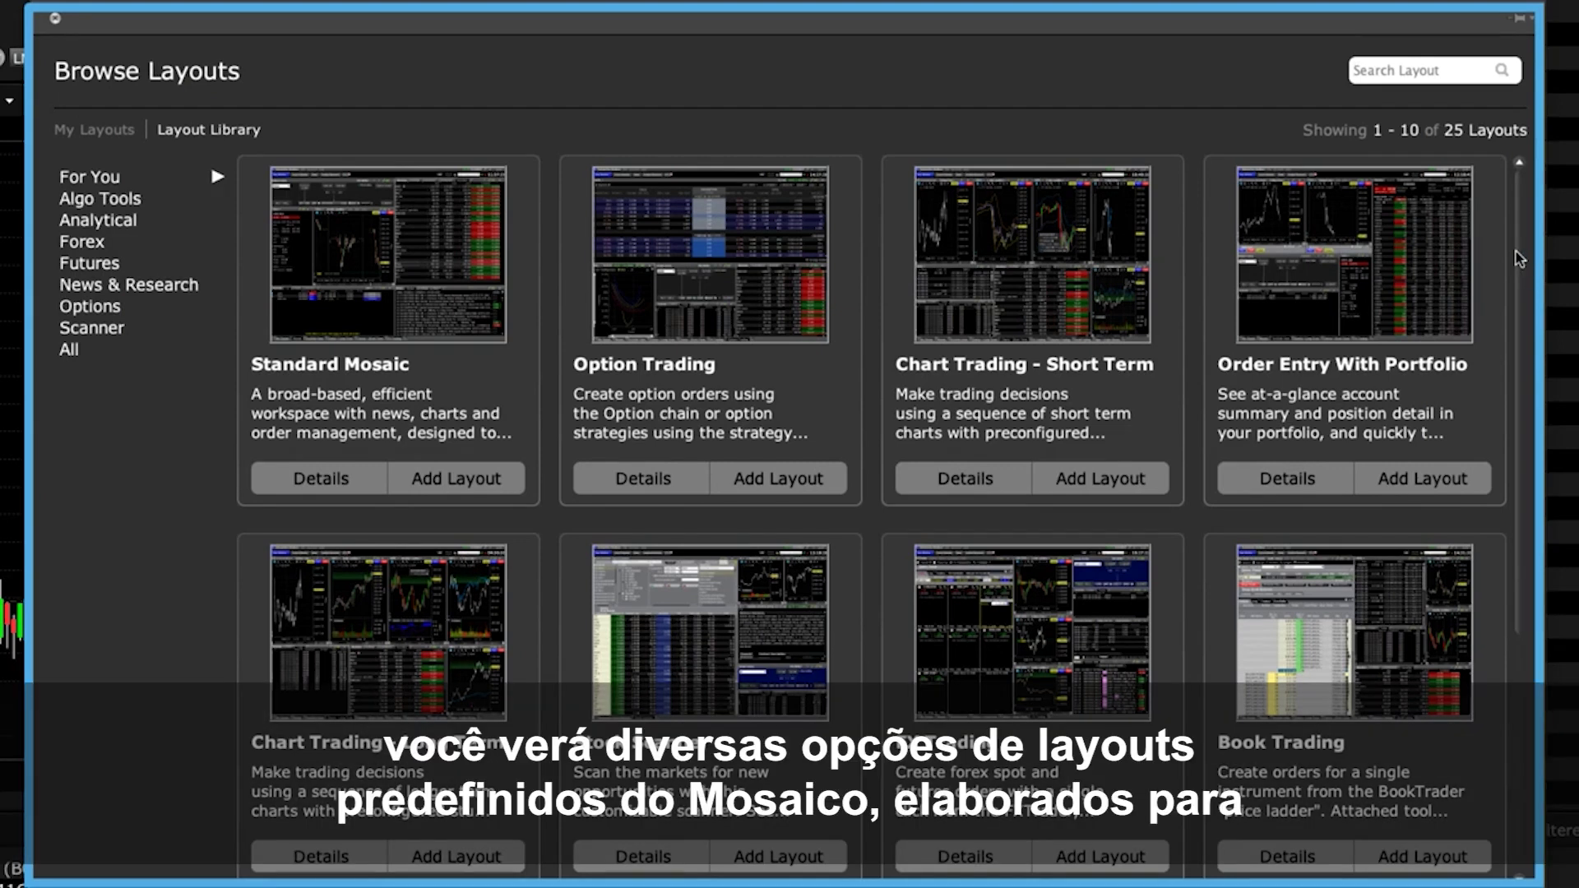
{"action": "left_click_drag", "start_coordinate": [1520, 259], "coordinate": [1524, 272]}
{"action": "scroll", "coordinate": [1524, 271], "scroll_direction": "down", "scroll_amount": 5}
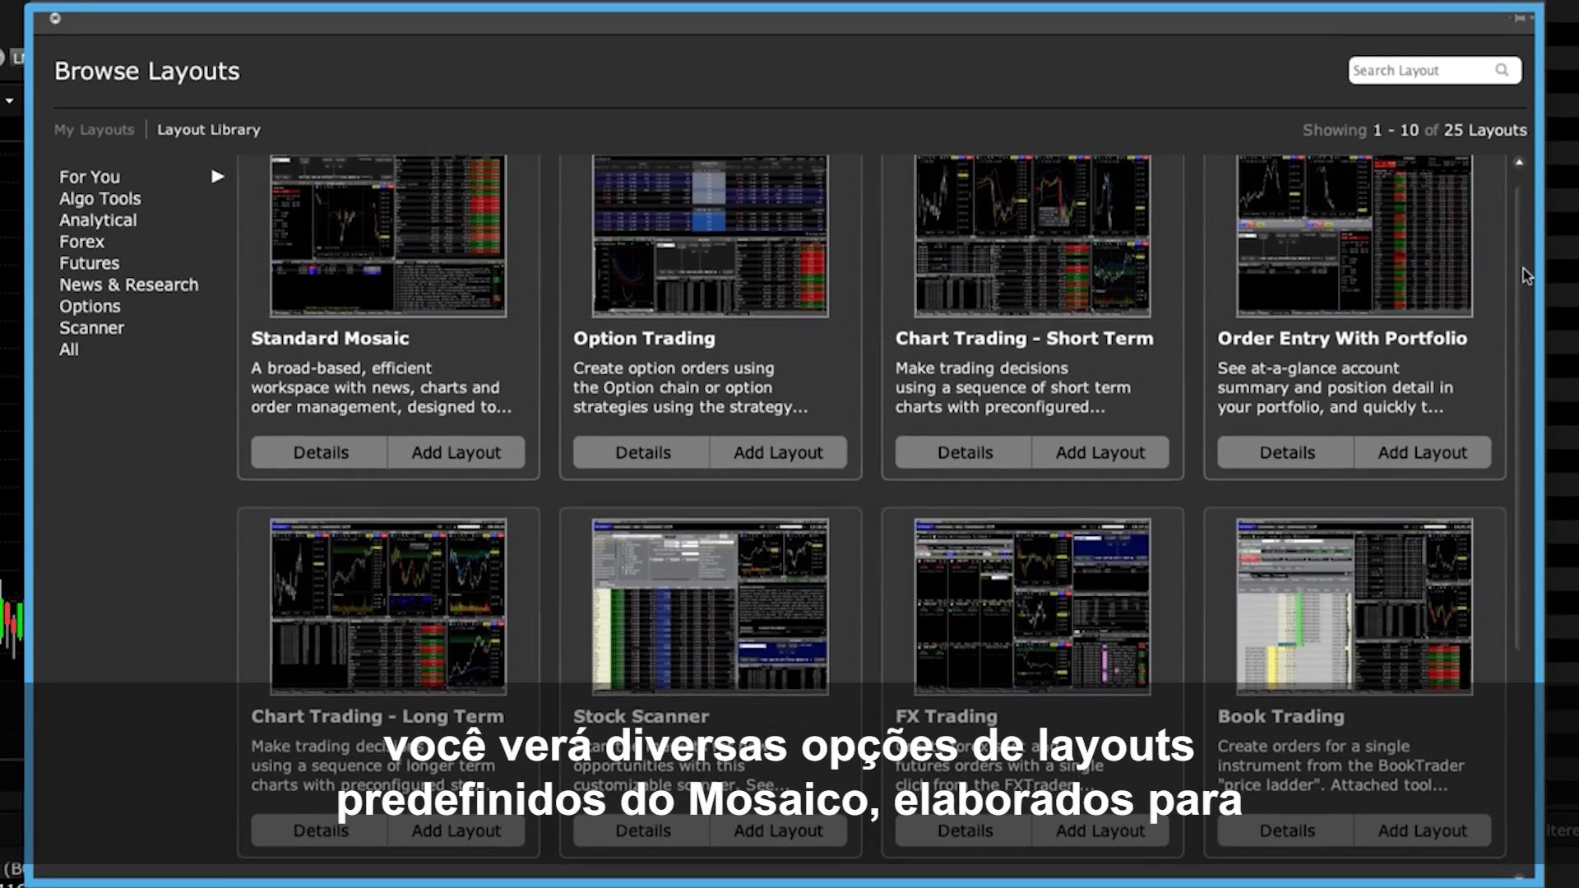
{"action": "scroll", "coordinate": [887, 510], "scroll_direction": "down", "scroll_amount": 2}
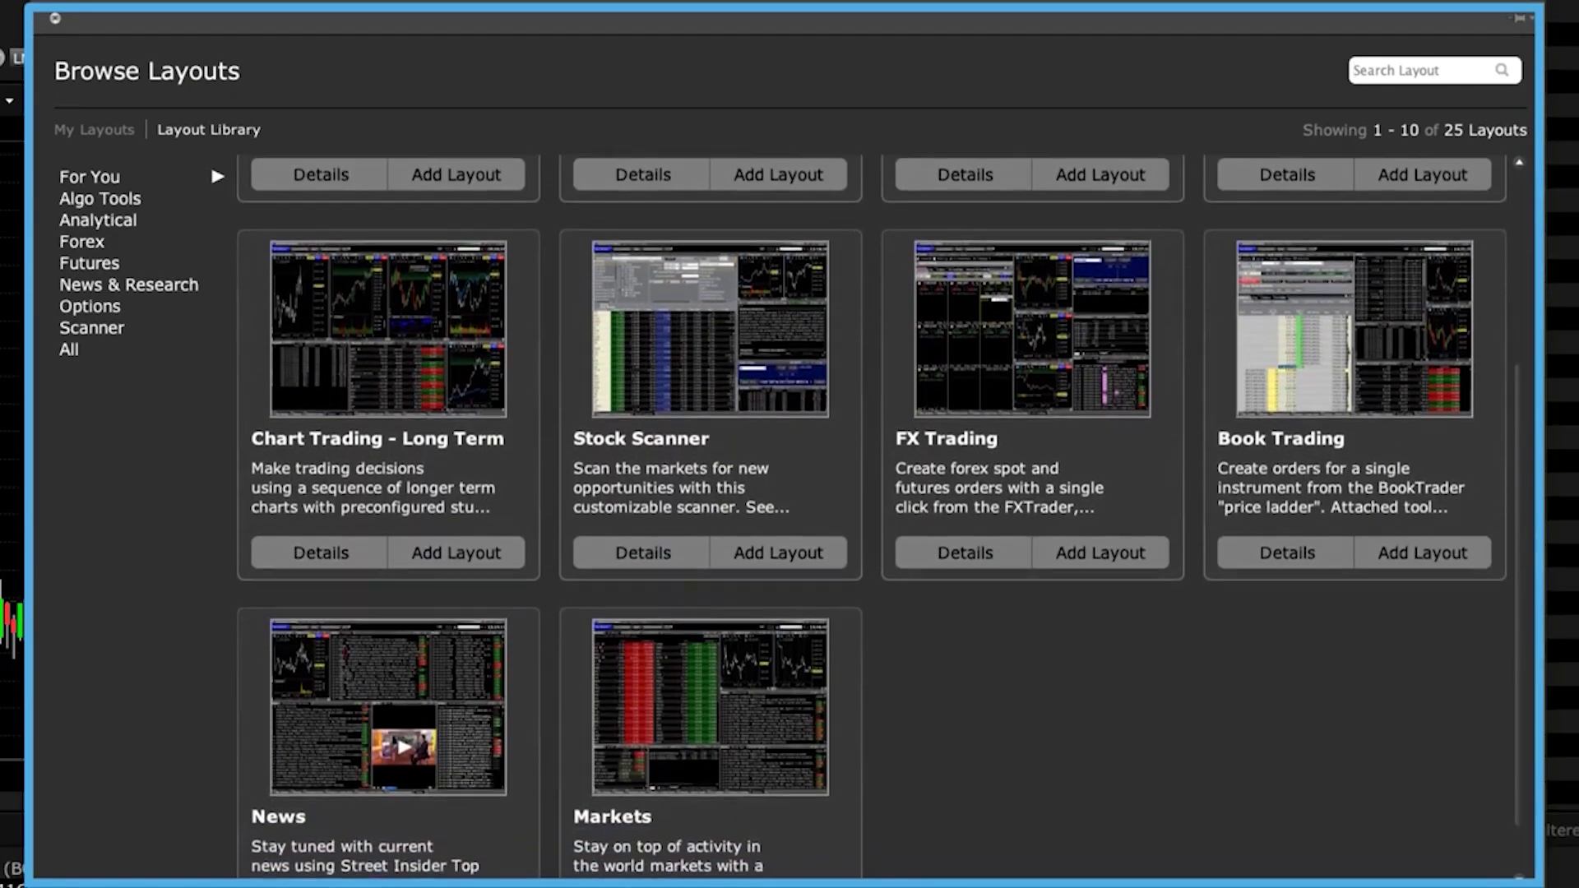
{"action": "scroll", "coordinate": [887, 510], "scroll_direction": "down", "scroll_amount": 1}
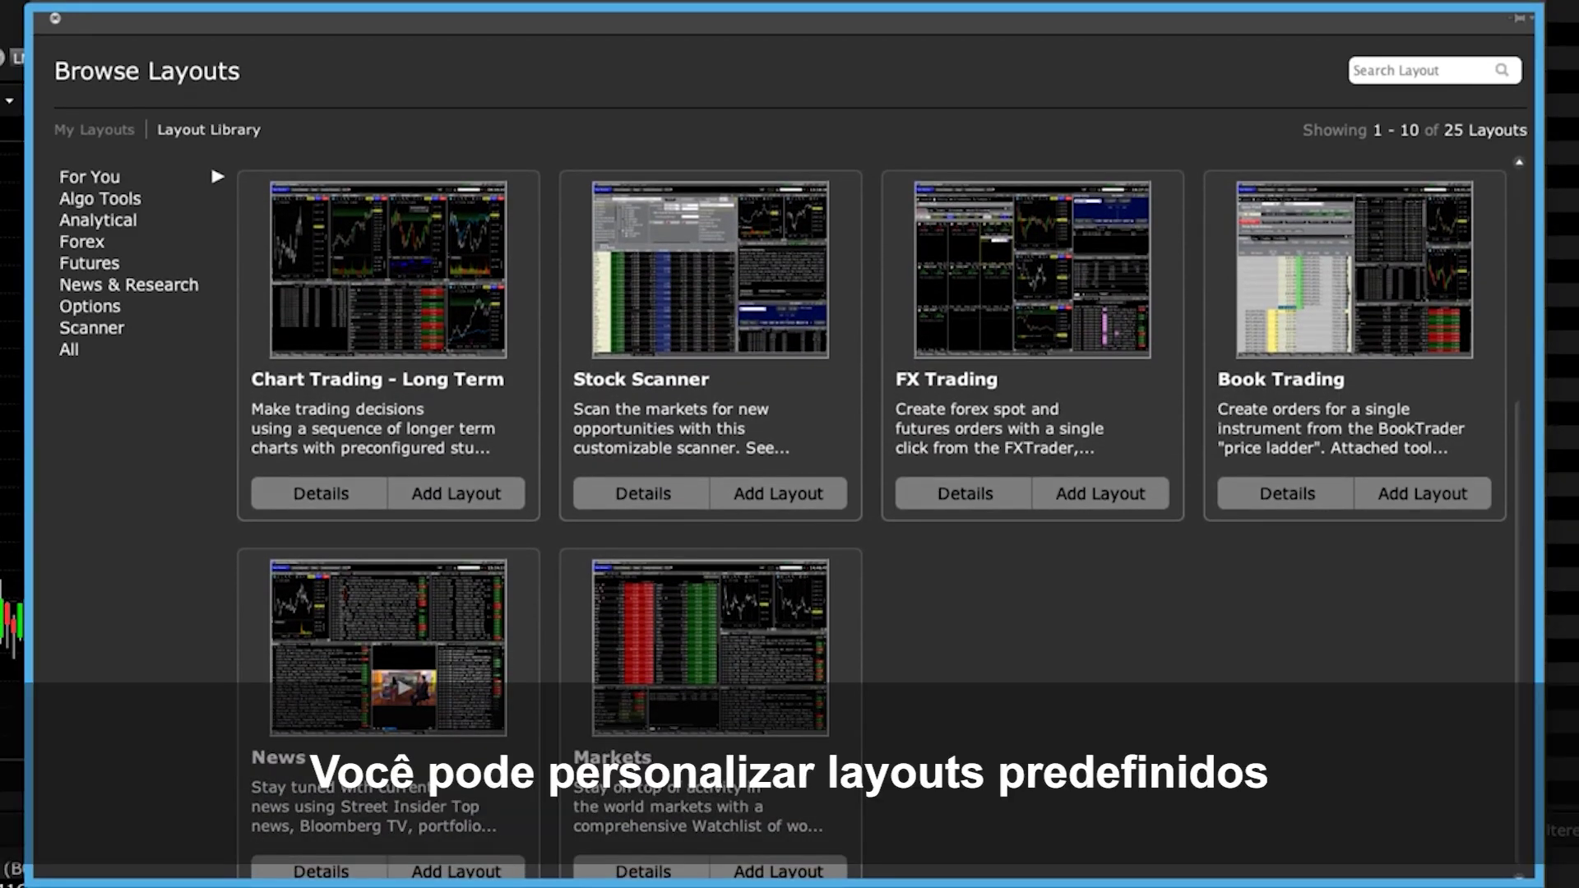
{"action": "scroll", "coordinate": [872, 510], "scroll_direction": "up", "scroll_amount": 5}
{"action": "scroll", "coordinate": [1525, 213], "scroll_direction": "up", "scroll_amount": 4}
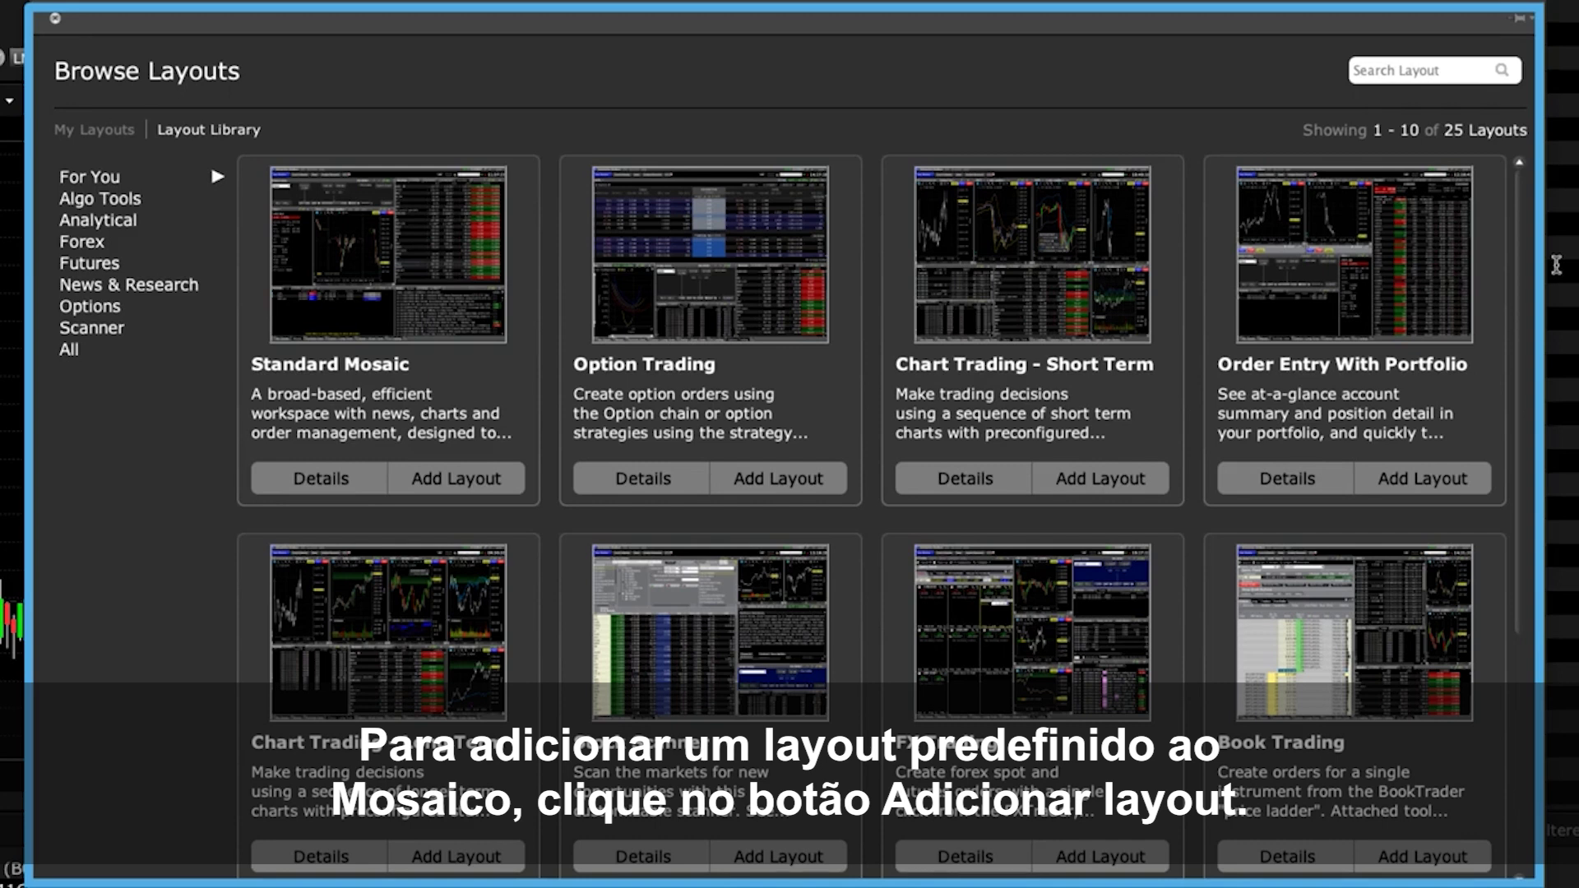
{"action": "left_click", "coordinate": [1138, 480]}
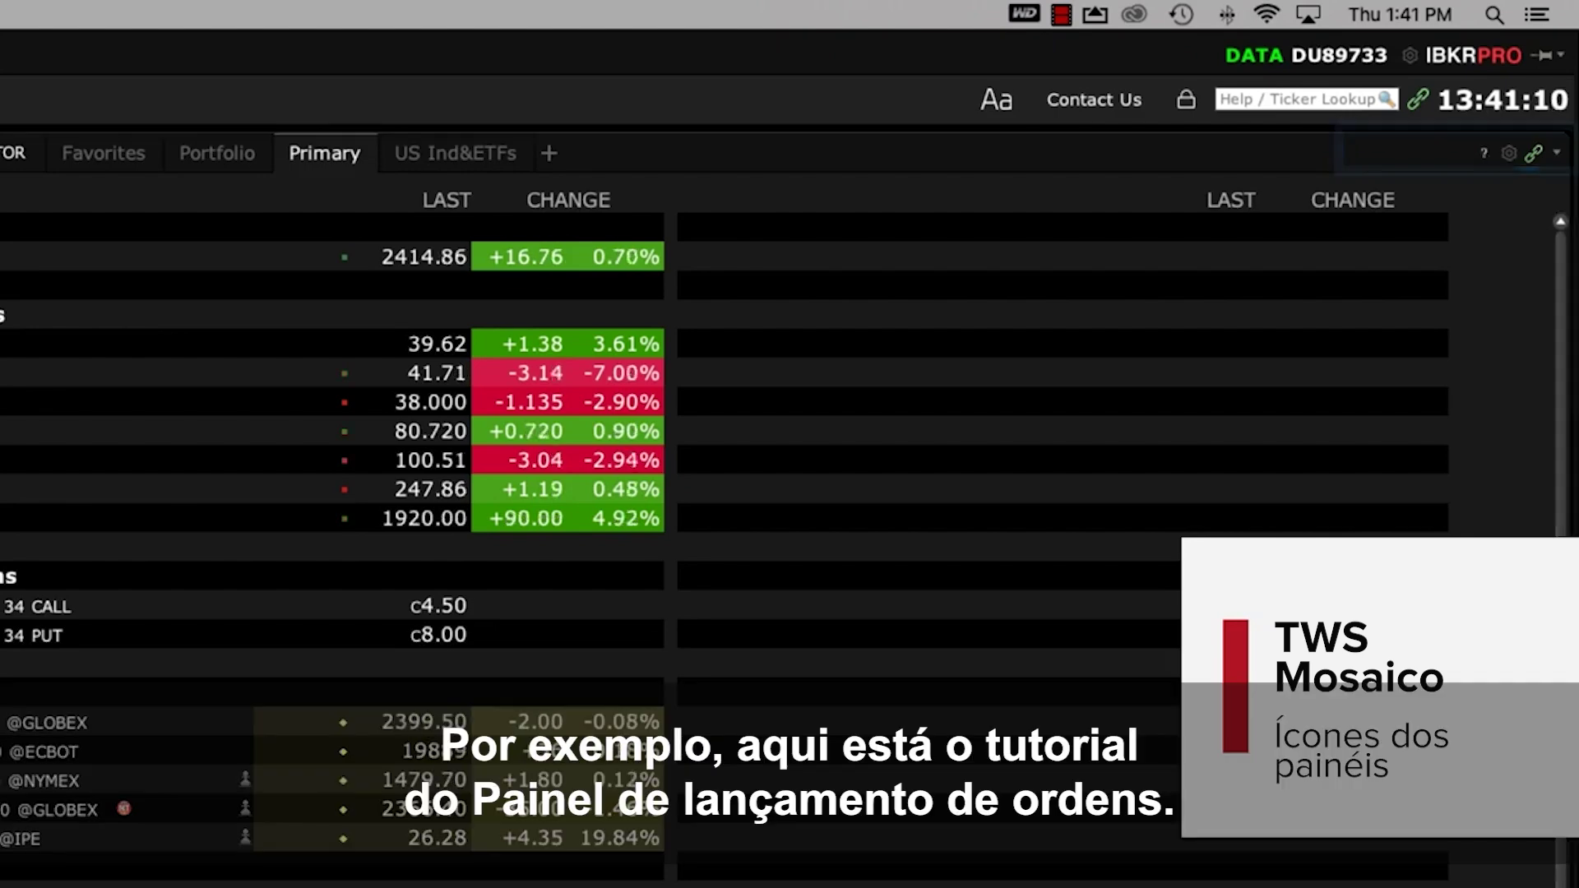
Open the Order Entry cheat sheet, then the Monitor panel's gear options.
{"action": "left_click", "coordinate": [1485, 154]}
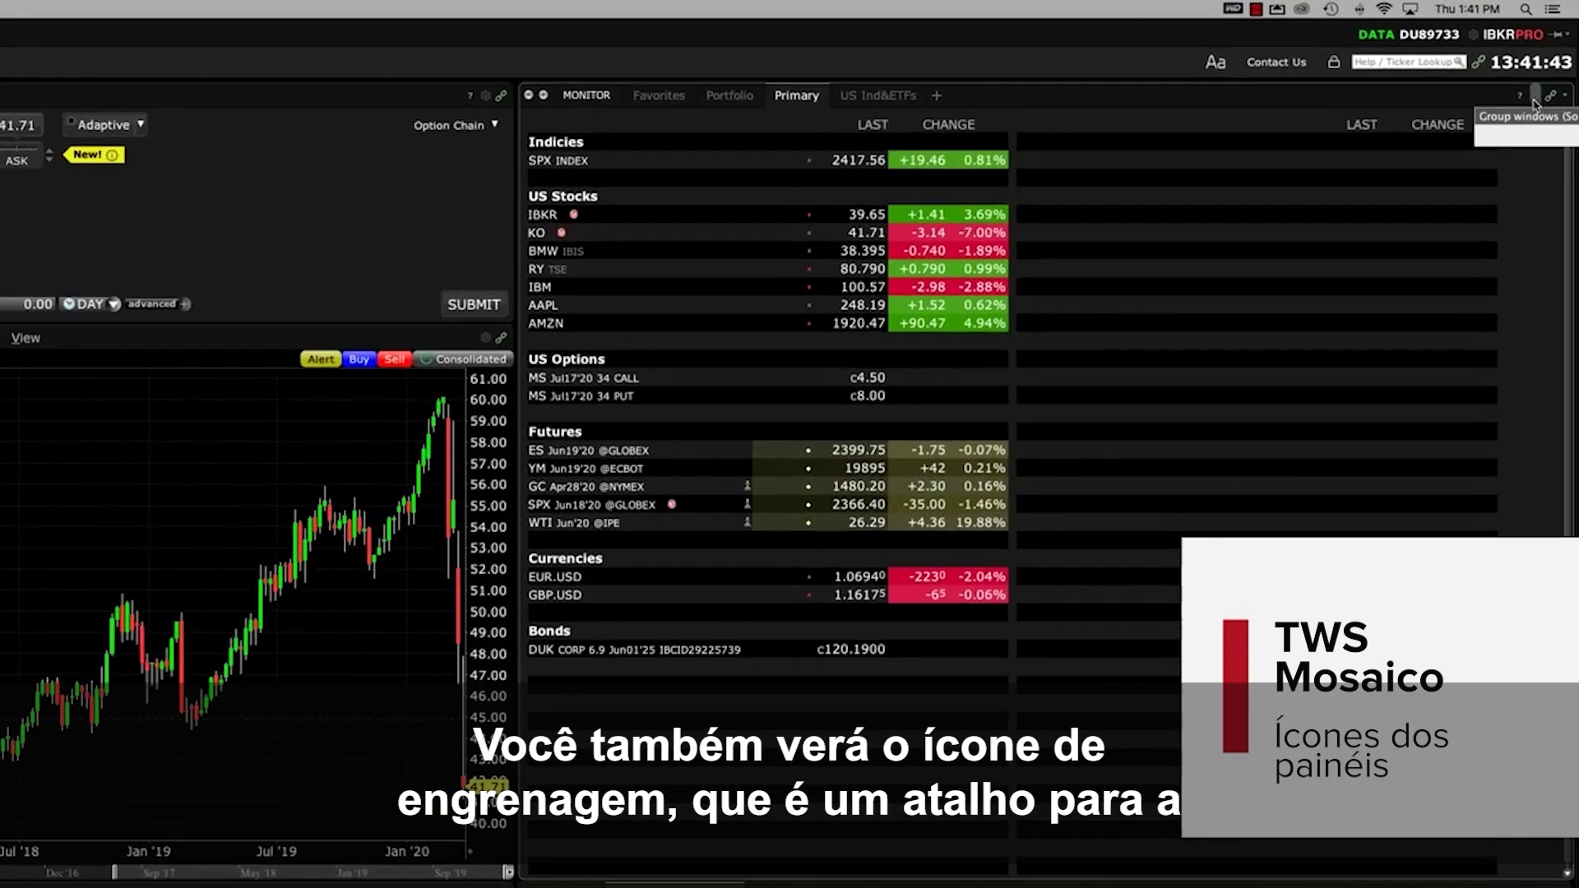
{"action": "left_click", "coordinate": [1544, 85]}
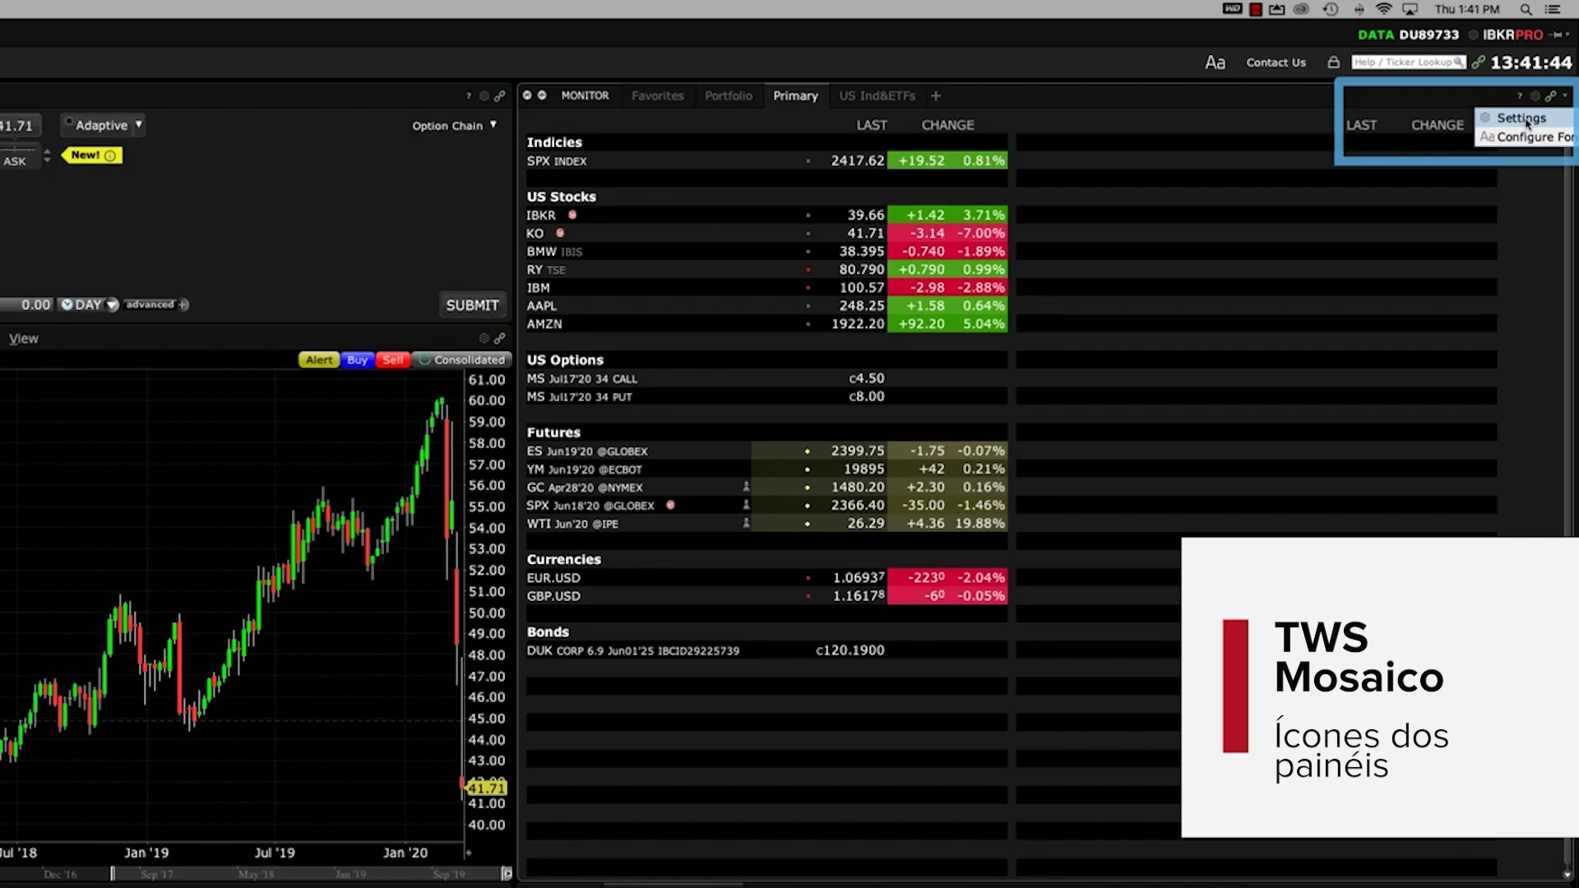
Open Settings for the Primary watchlist and review its shown columns in the Configuration dialog.
{"action": "left_click", "coordinate": [1522, 119]}
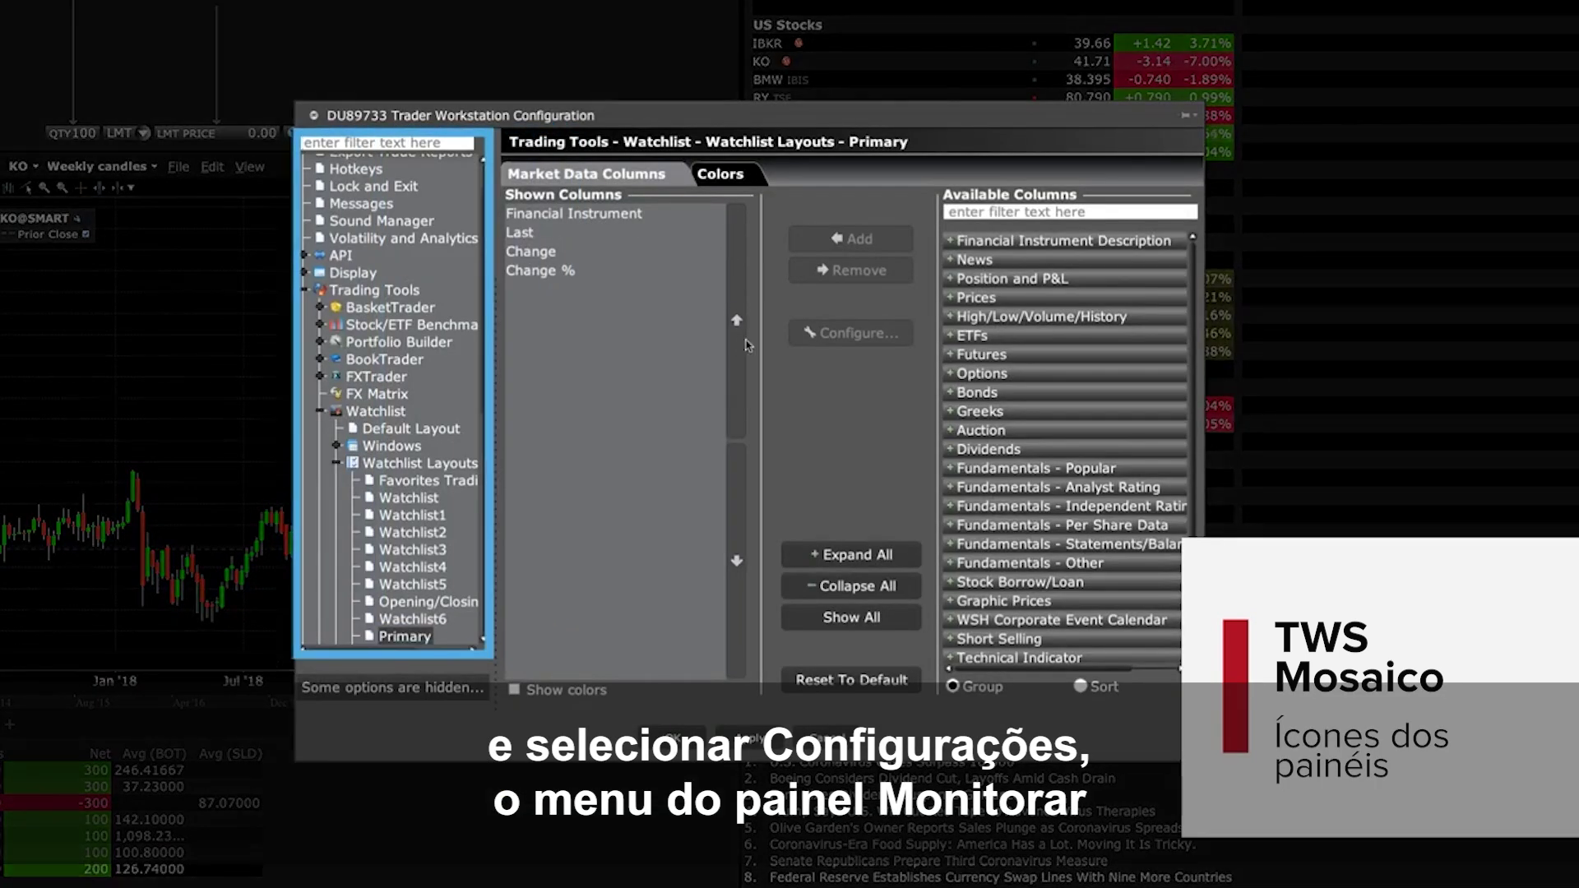
{"action": "scroll", "coordinate": [469, 544], "scroll_direction": "down", "scroll_amount": 4}
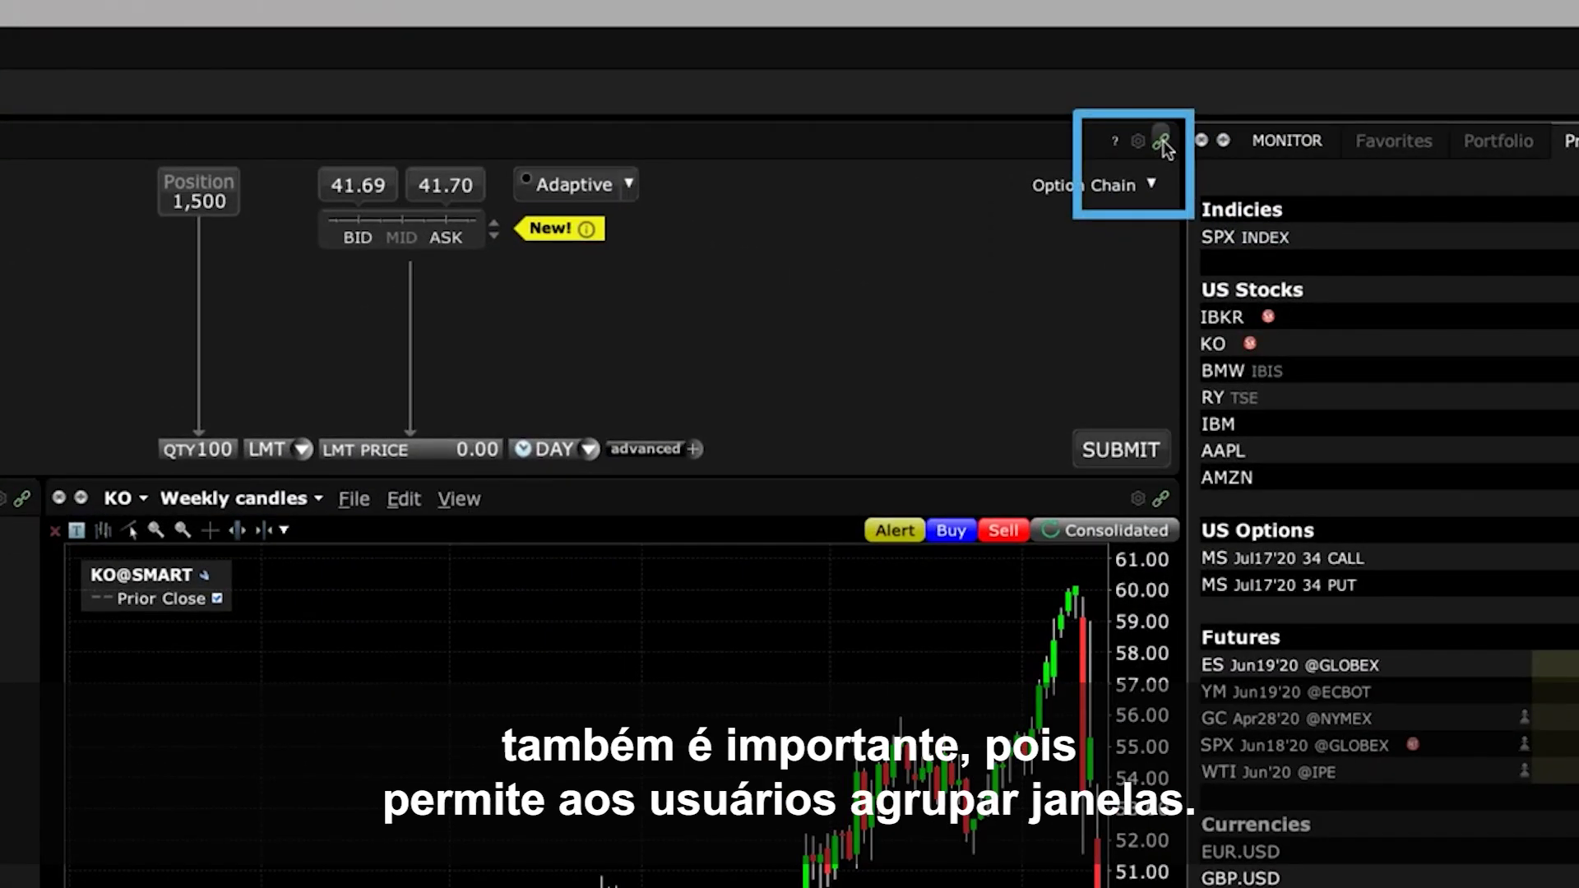
Switch the linked order entry to AAPL from the watchlist and put the chart in link Group 4.
{"action": "left_click", "coordinate": [1162, 144]}
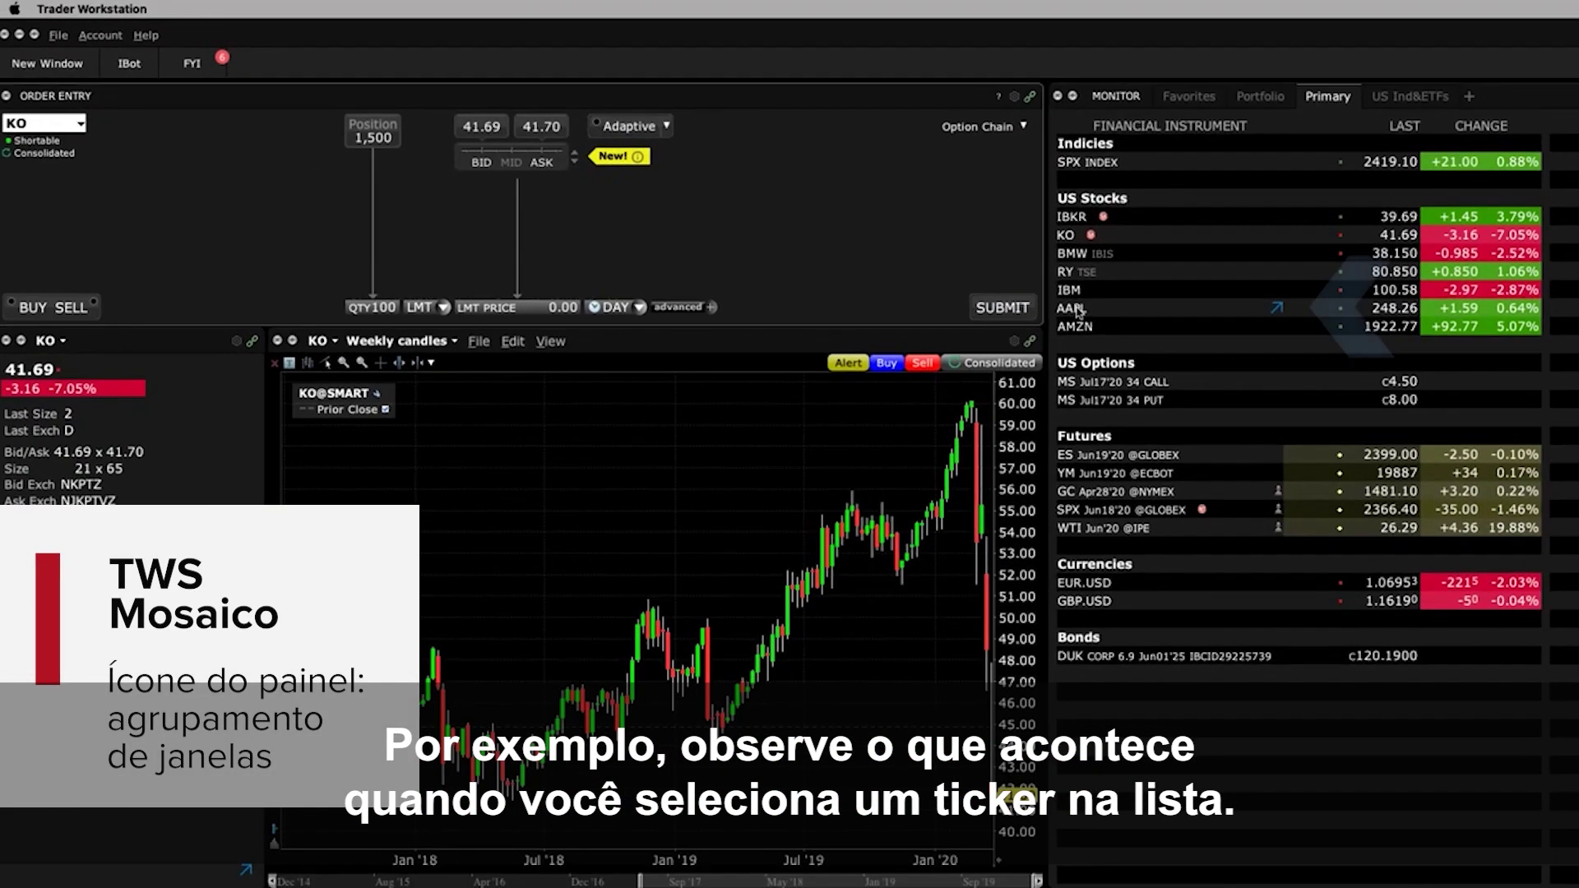
{"action": "left_click", "coordinate": [1111, 343]}
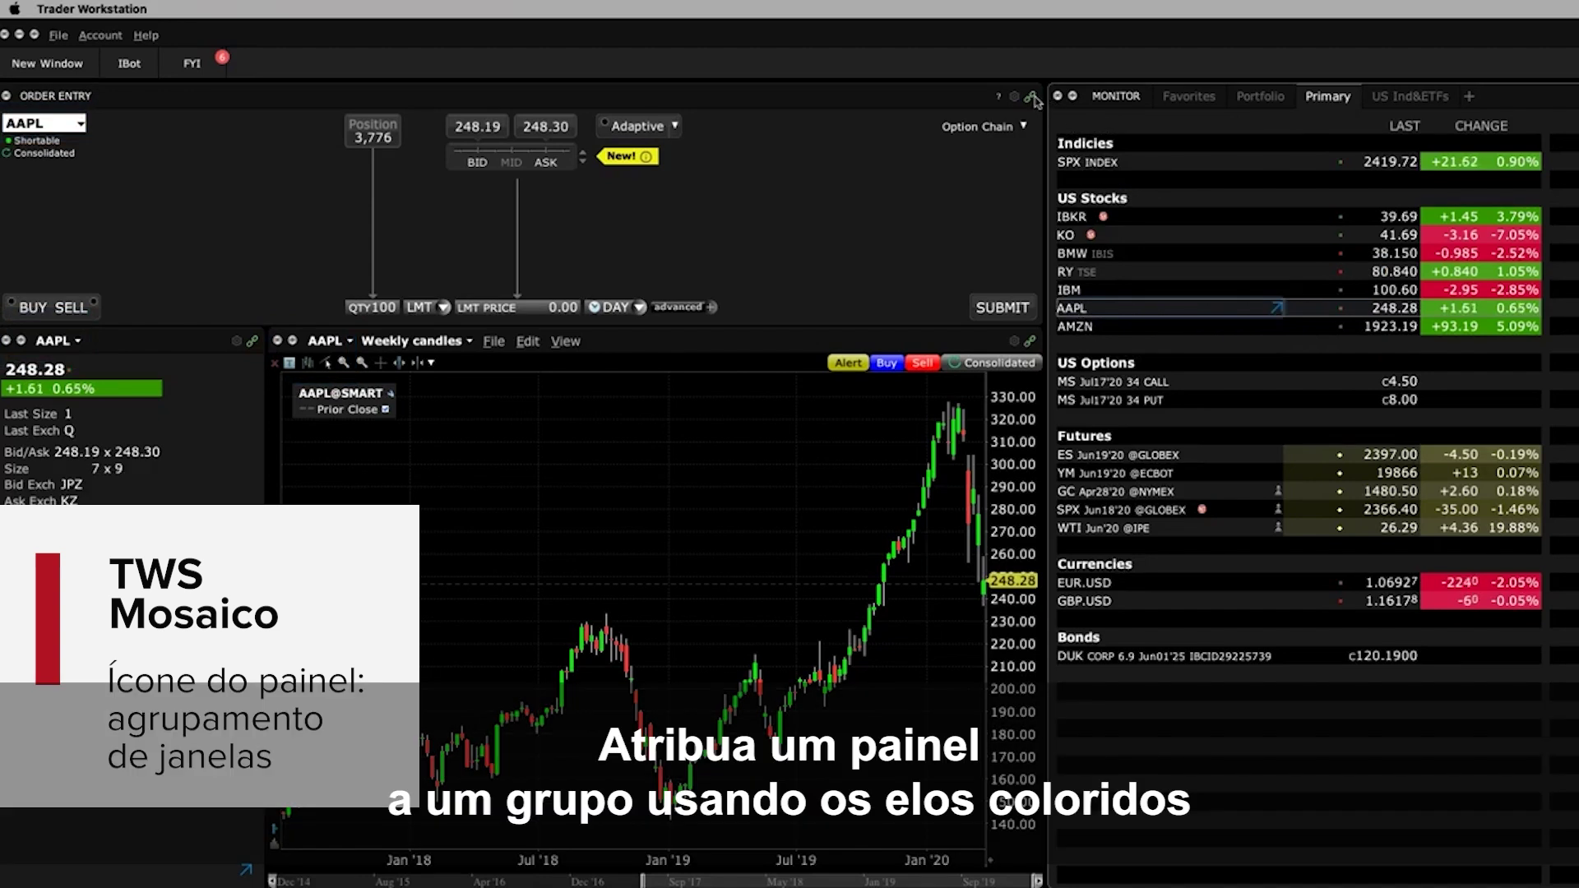
{"action": "left_click", "coordinate": [1029, 342]}
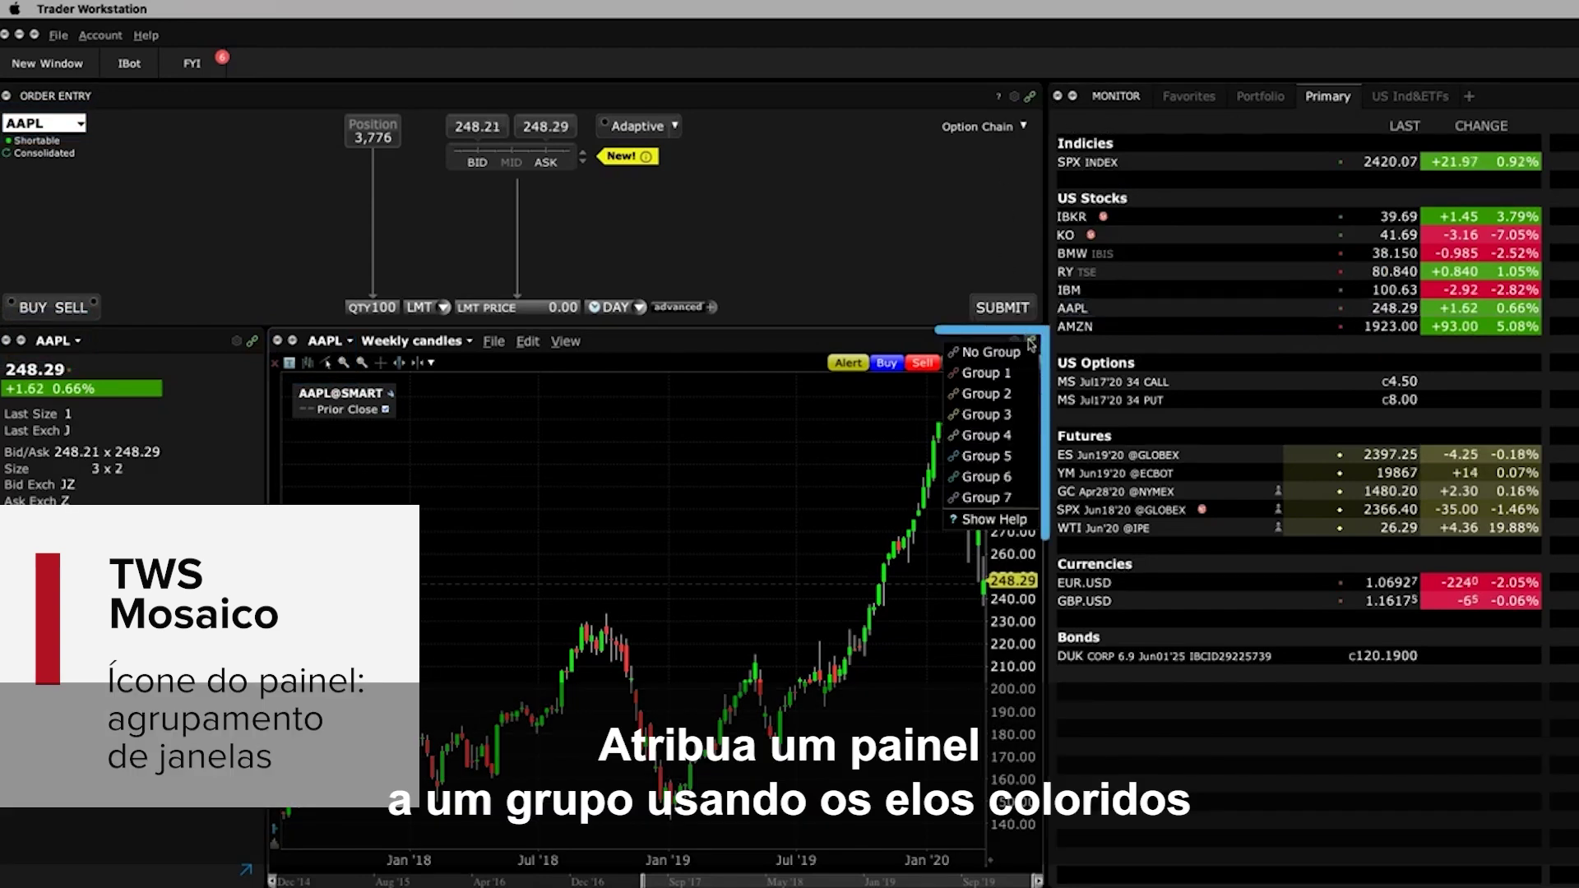
{"action": "left_click", "coordinate": [1025, 445]}
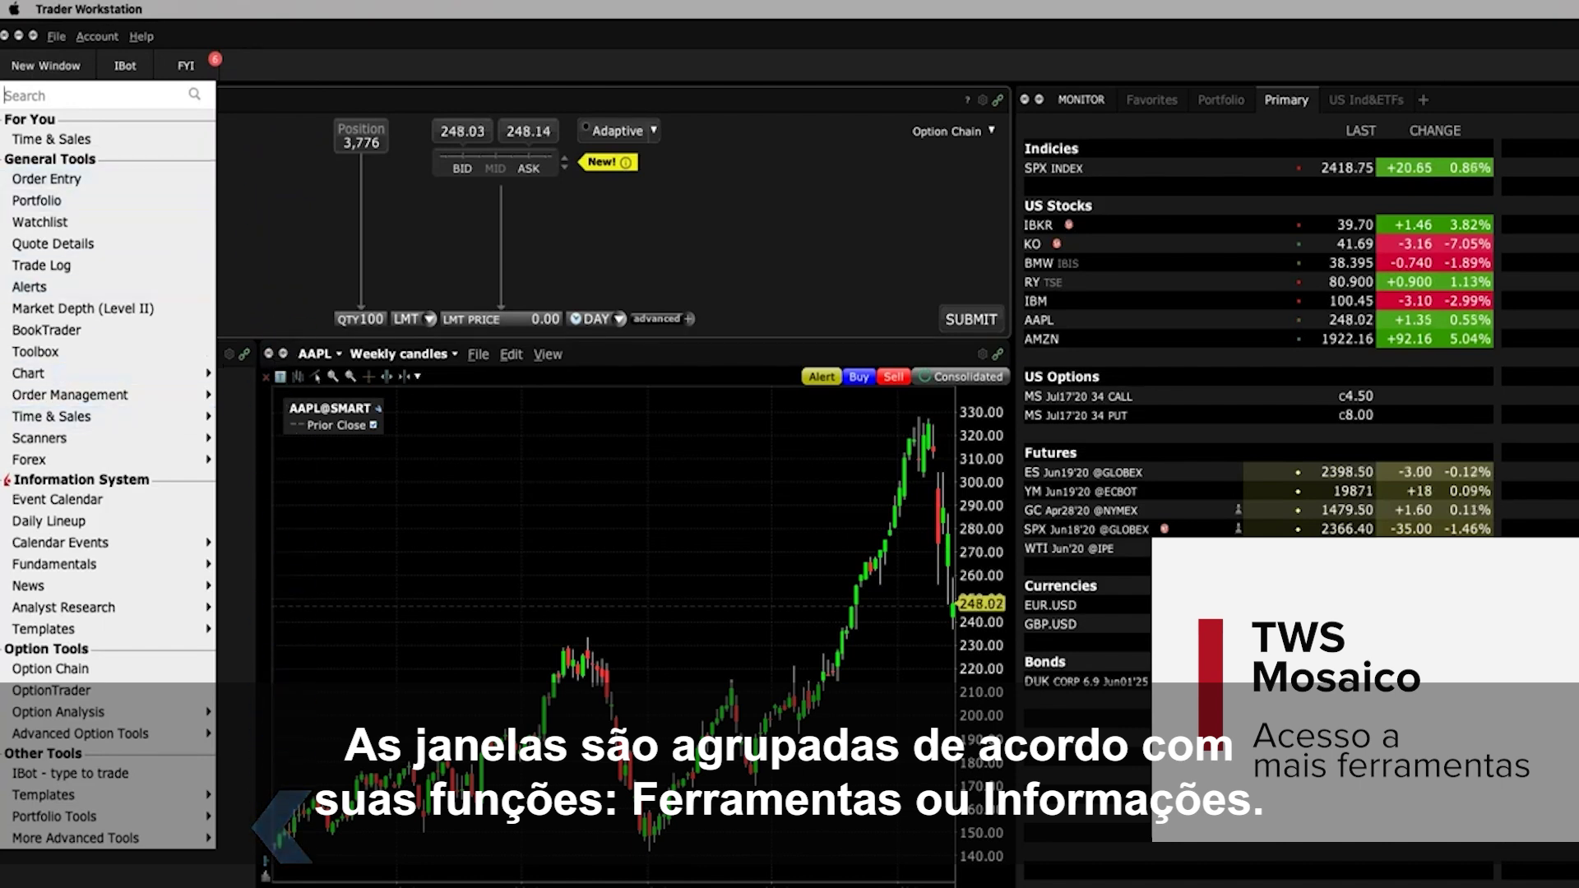
Browse the News, Option Analysis and Time & Sales window categories, then close the list without adding any.
{"action": "mouse_move", "coordinate": [123, 594]}
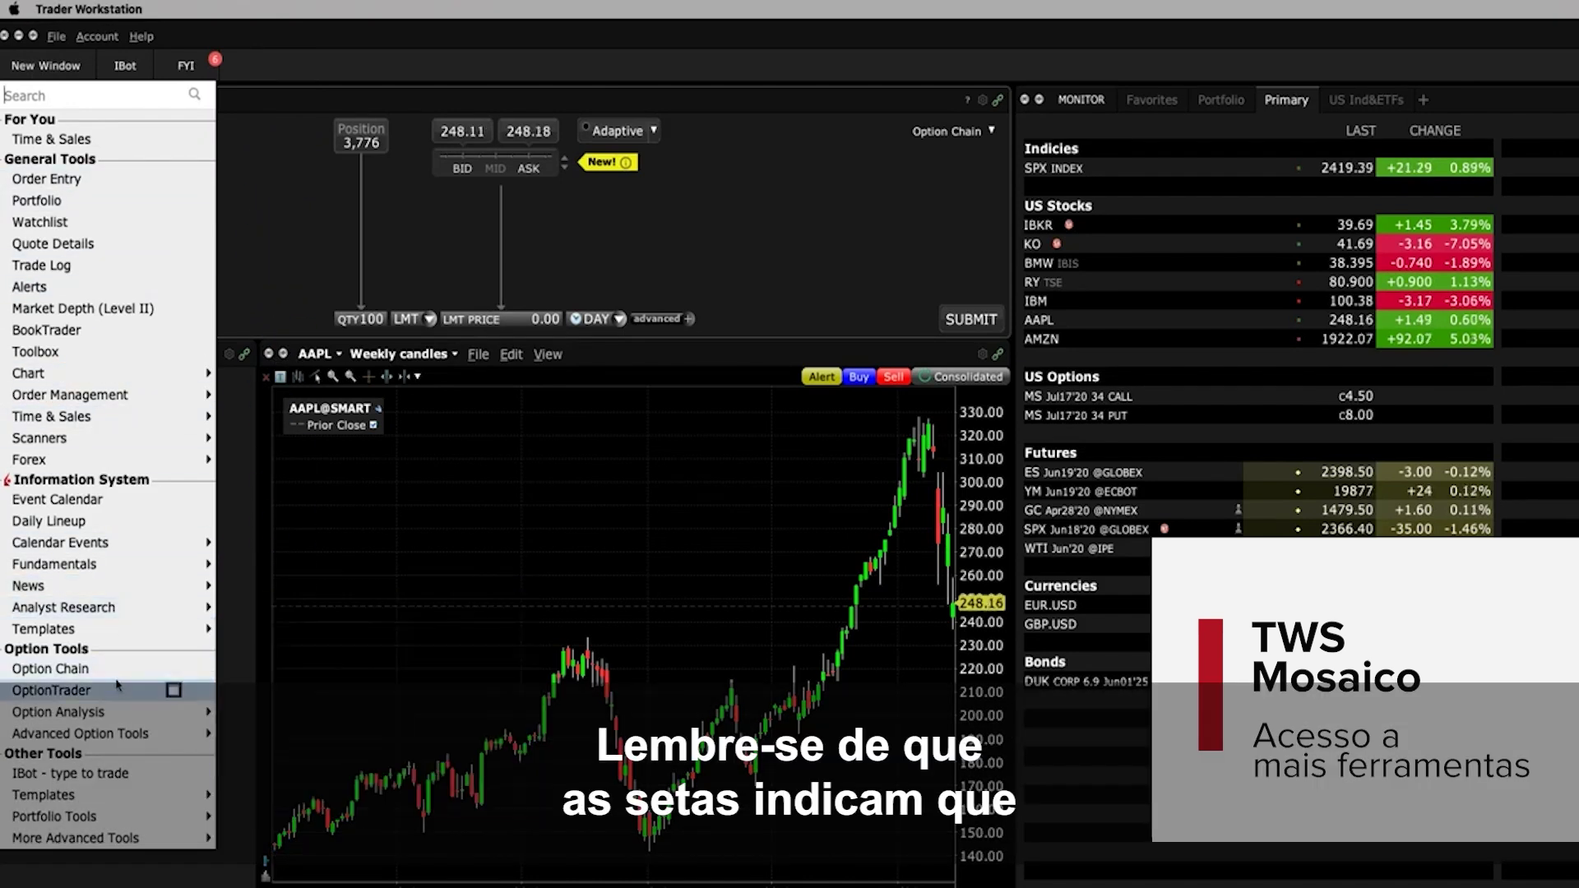
{"action": "mouse_move", "coordinate": [125, 714]}
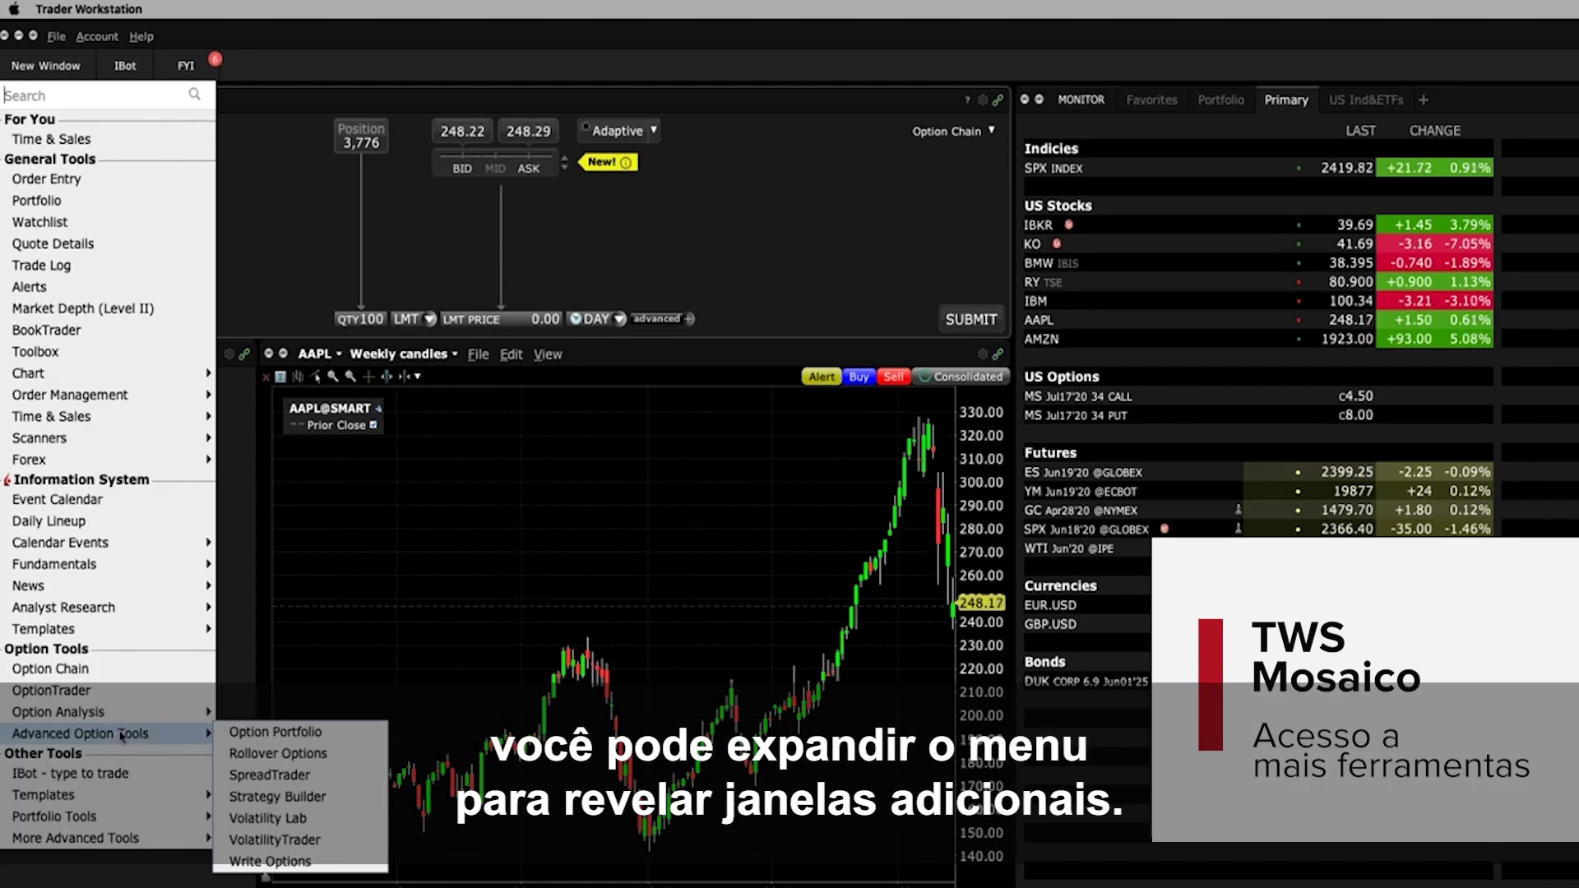
{"action": "left_click", "coordinate": [260, 266]}
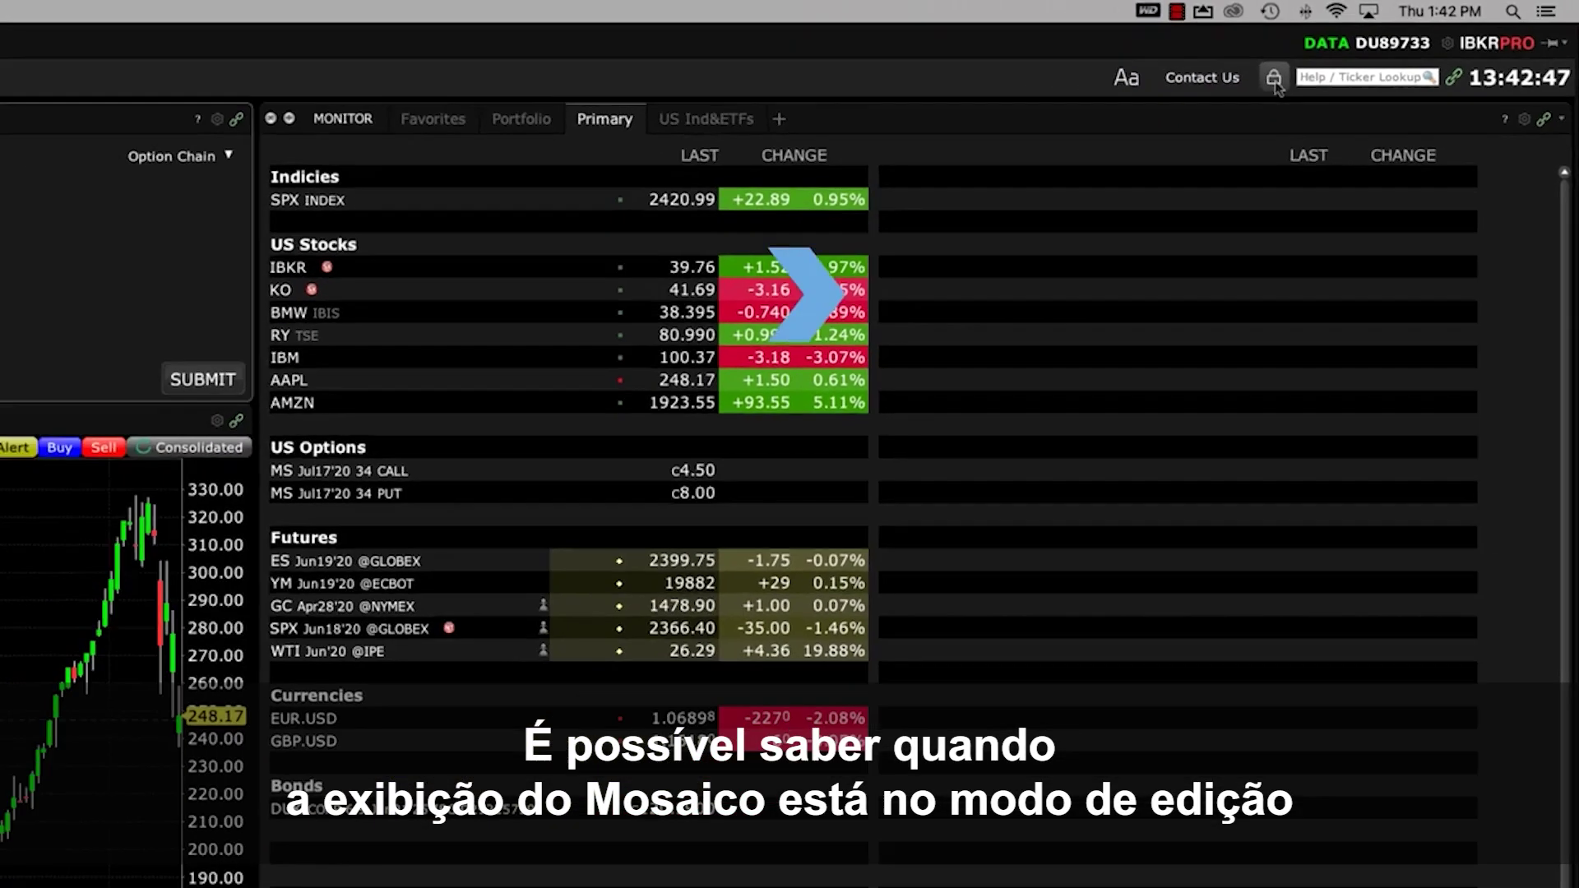
Unlock the layout and shorten the Monitor watchlist to free space below it.
{"action": "left_click", "coordinate": [1273, 78]}
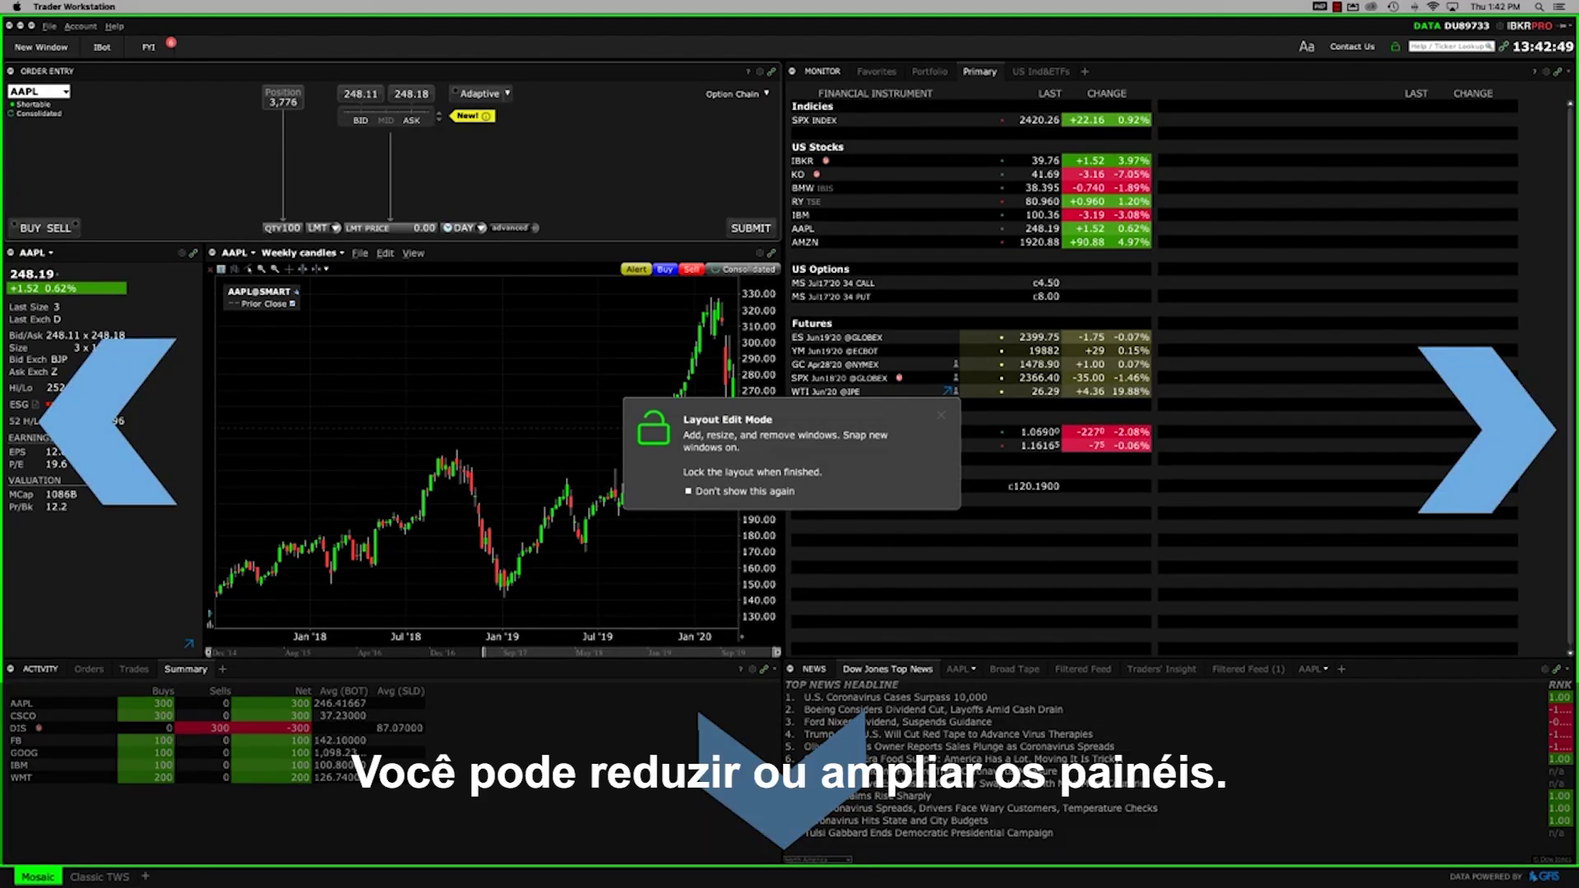
{"action": "left_click", "coordinate": [942, 417]}
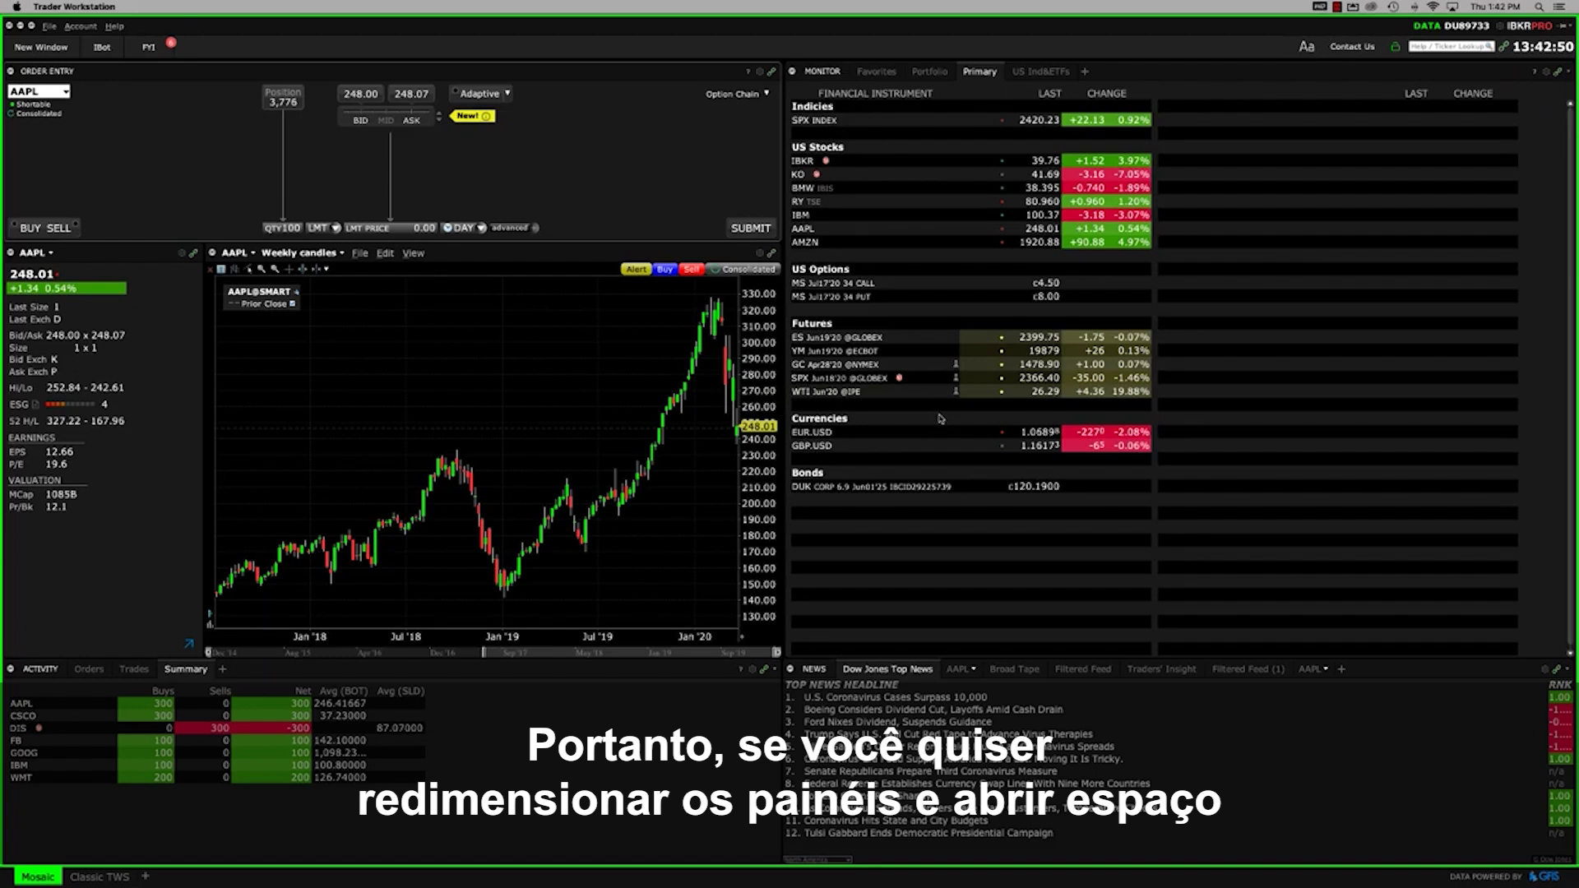
{"action": "left_click_drag", "start_coordinate": [818, 658], "coordinate": [790, 376]}
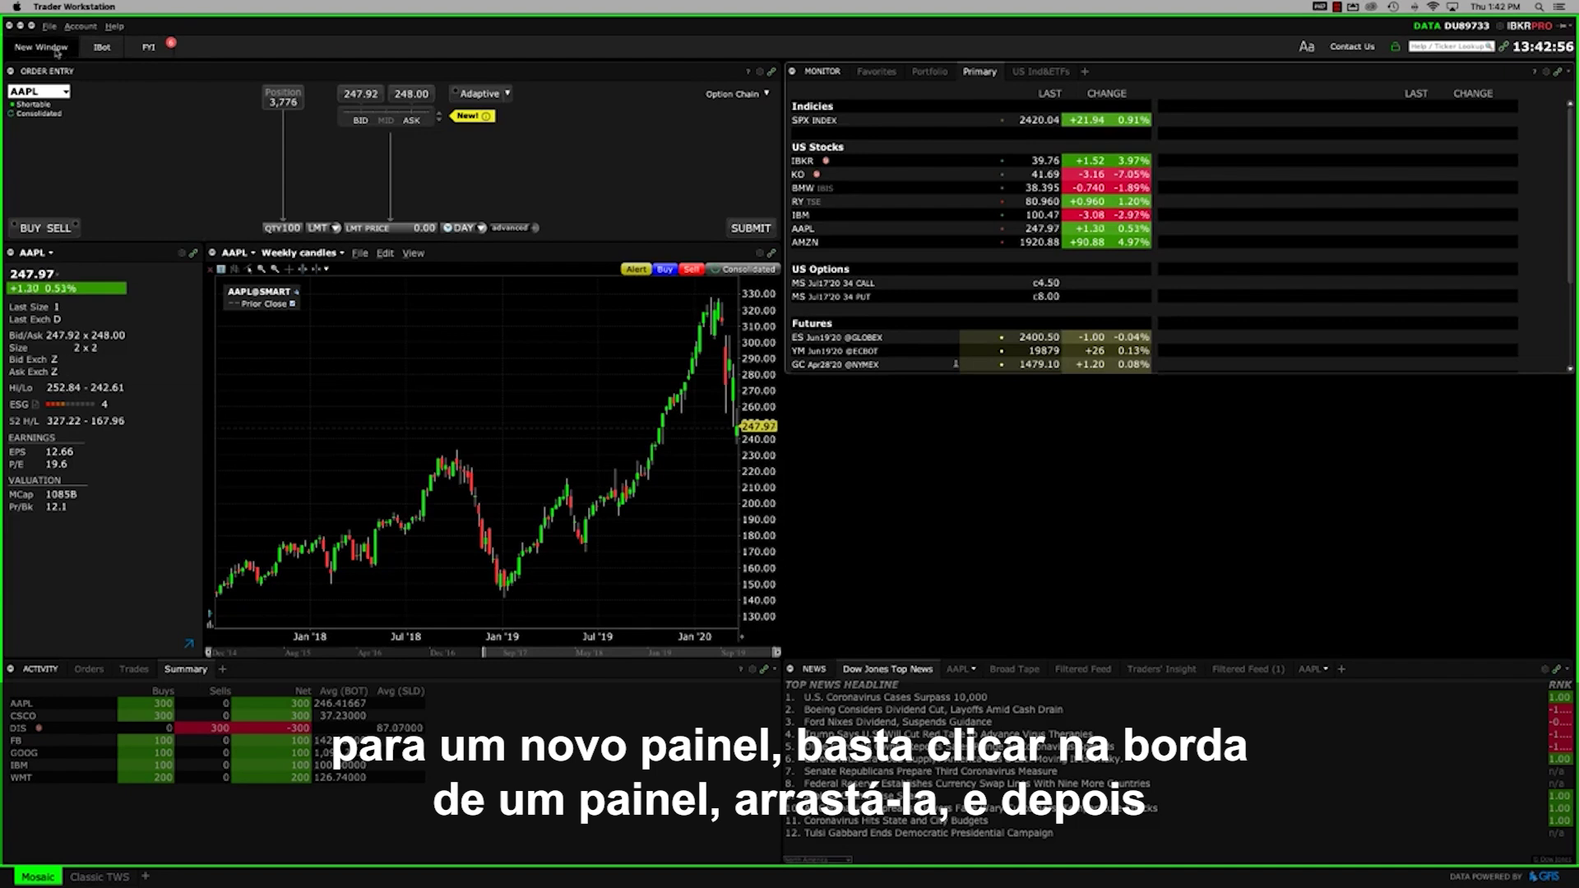
Add an AAPL Time & Sales panel below the Monitor, enlarge it, and relock the layout.
{"action": "left_click", "coordinate": [49, 48]}
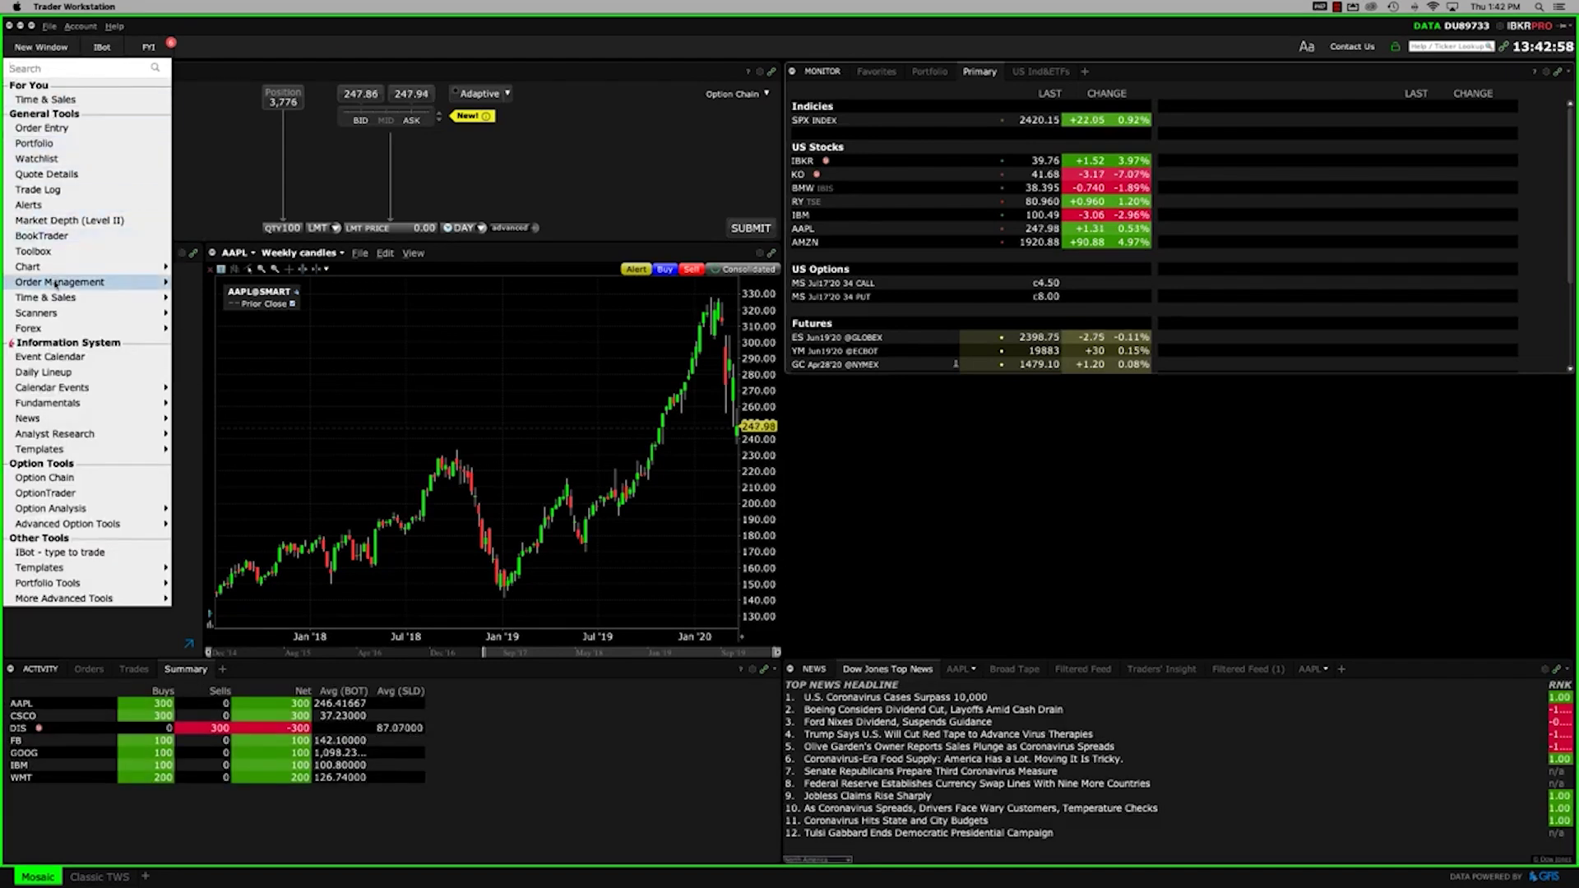
{"action": "mouse_move", "coordinate": [58, 294]}
{"action": "left_click", "coordinate": [209, 296]}
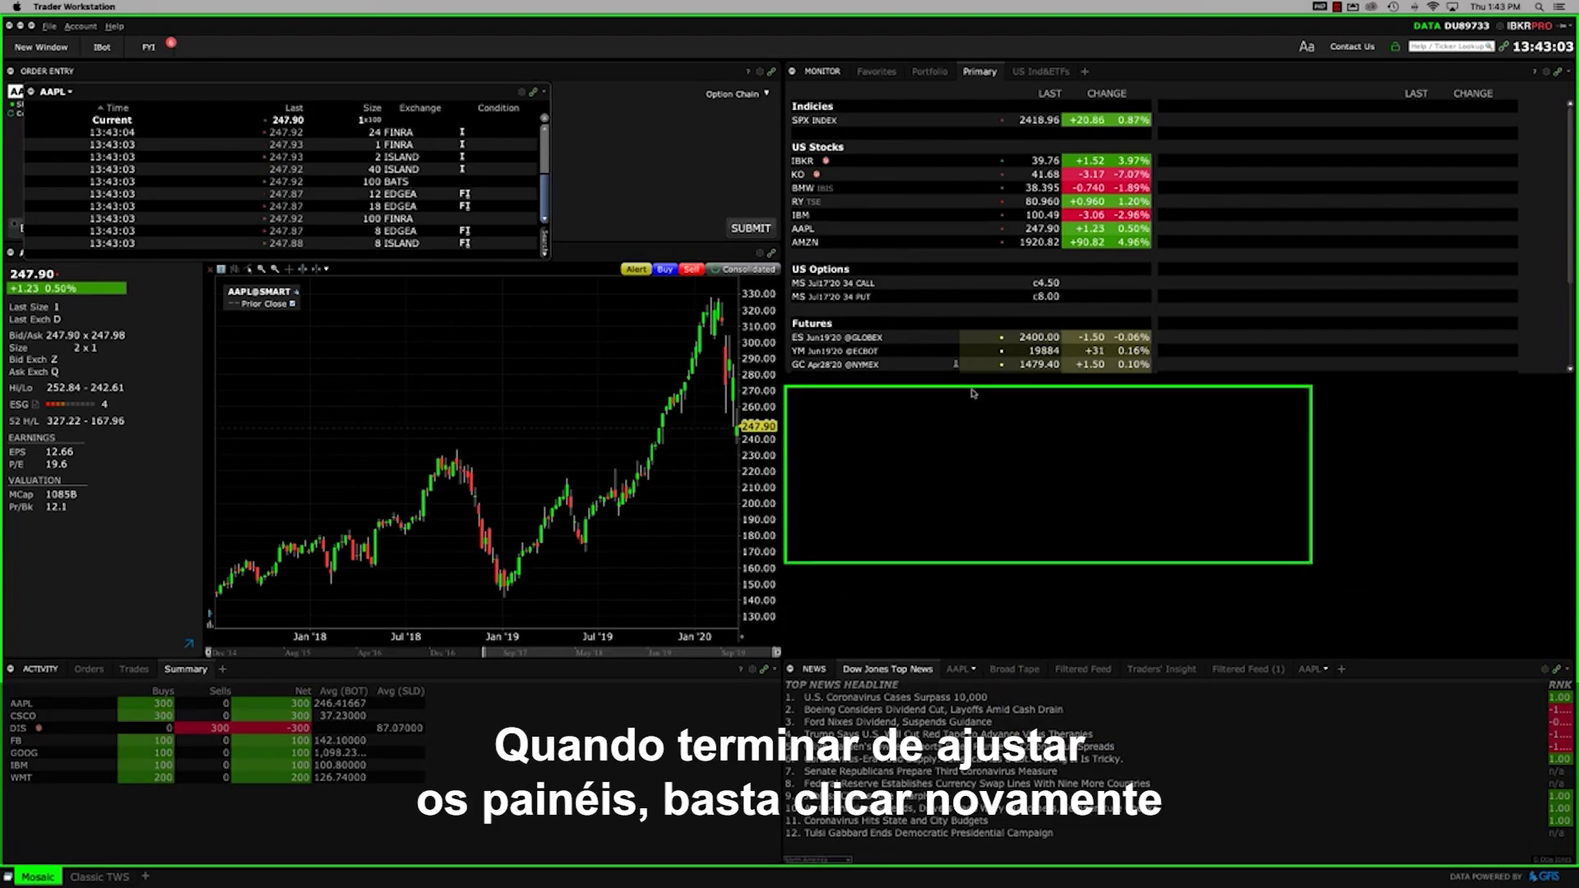
{"action": "left_click", "coordinate": [969, 389]}
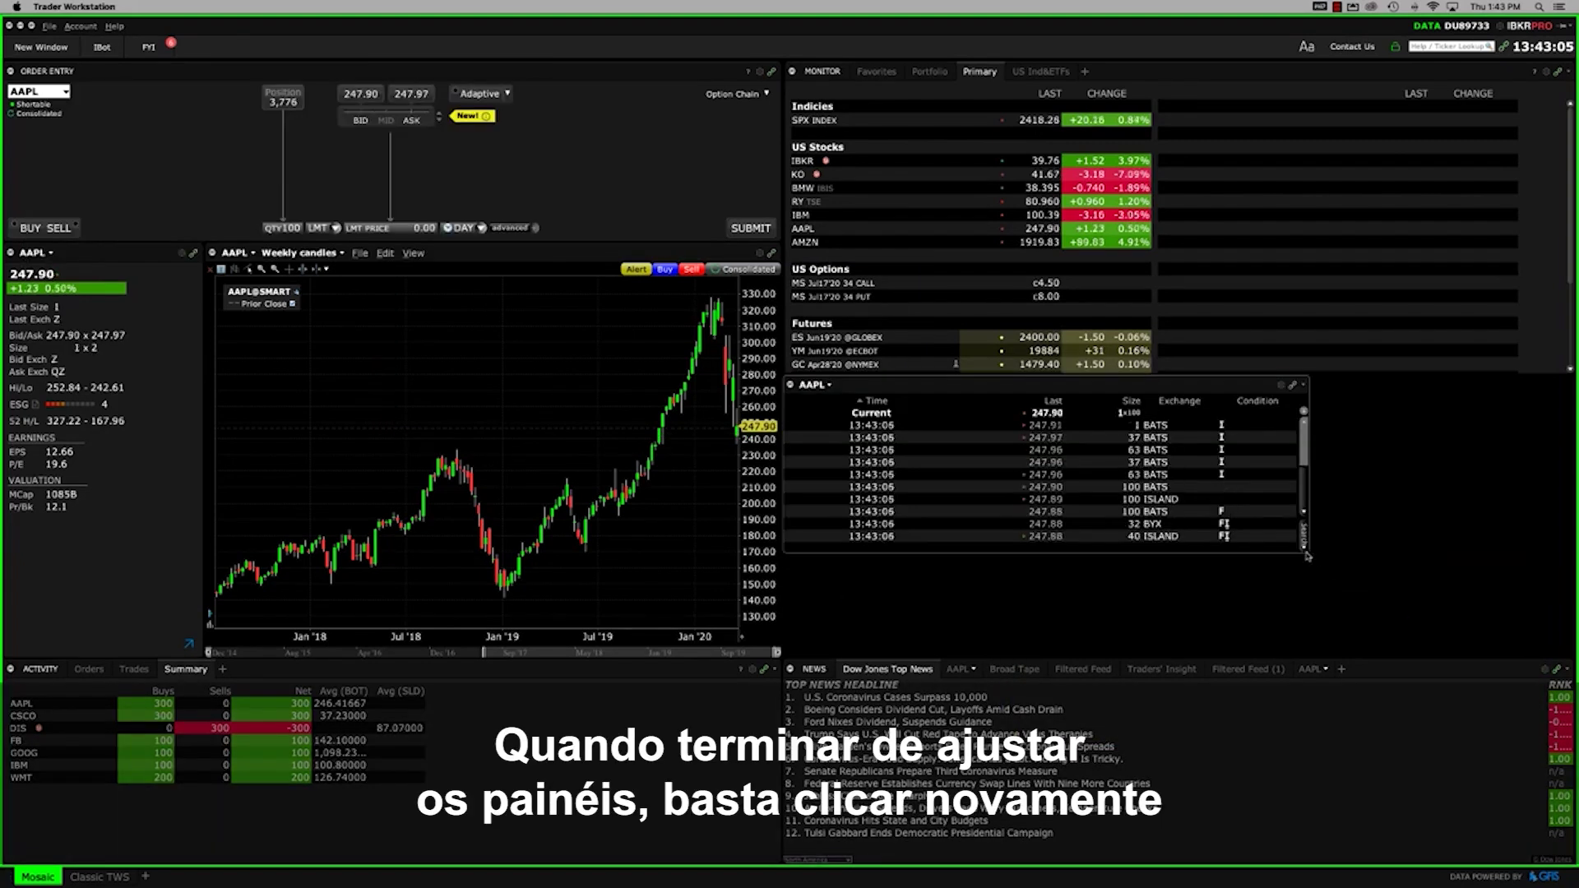
{"action": "left_click_drag", "start_coordinate": [1308, 554], "coordinate": [1567, 656]}
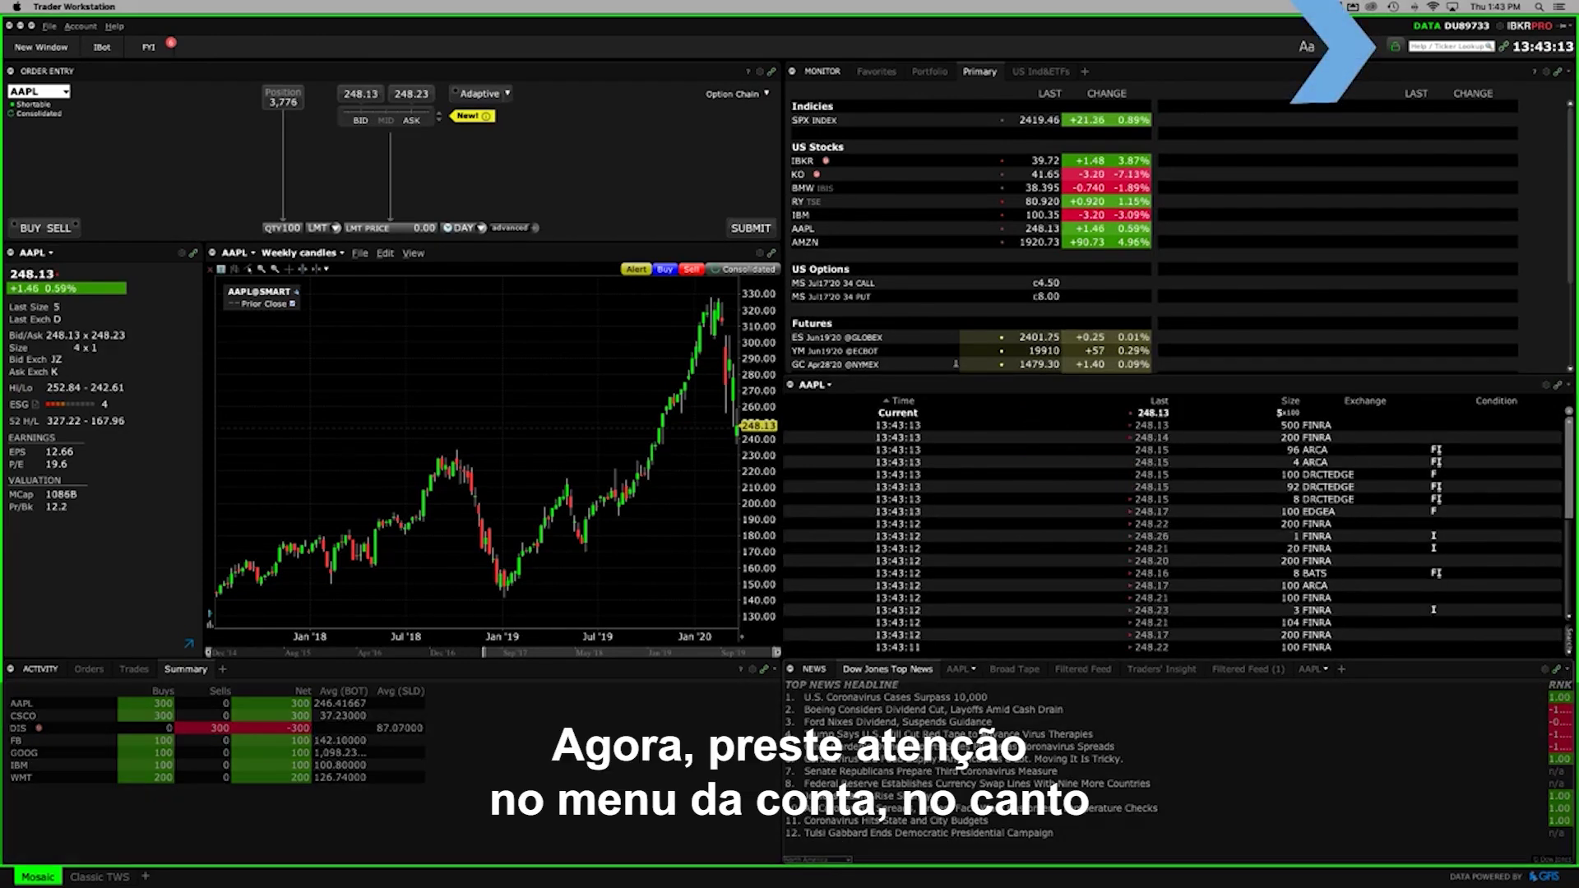
{"action": "left_click", "coordinate": [1394, 47]}
{"action": "left_click", "coordinate": [87, 26]}
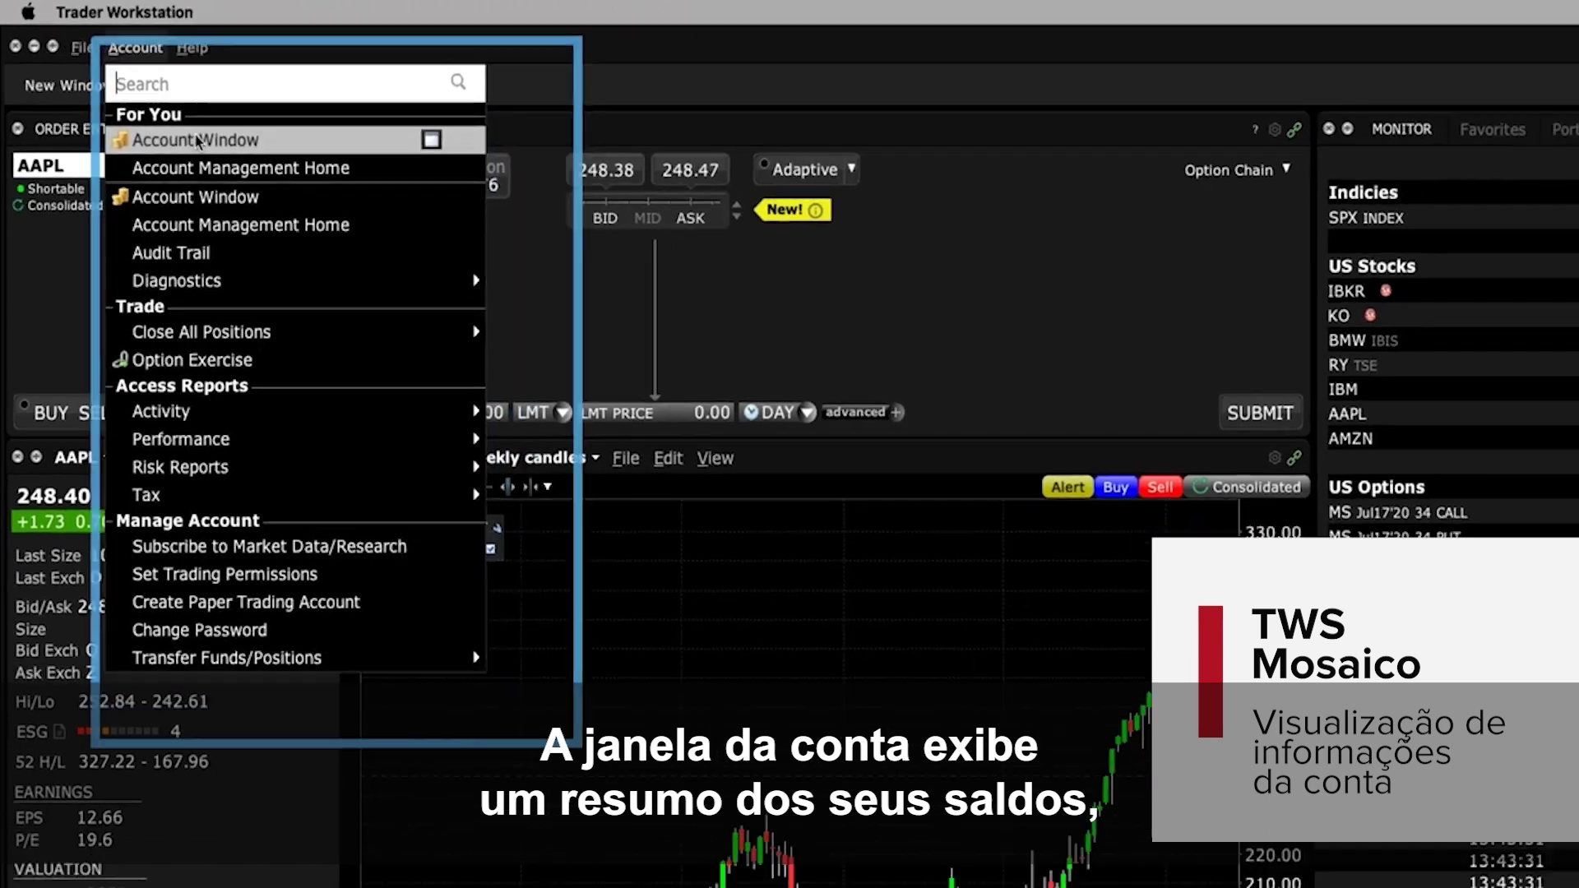
Scroll through balances, margin and positions in the Account Window, then launch IBot.
{"action": "left_click", "coordinate": [202, 145]}
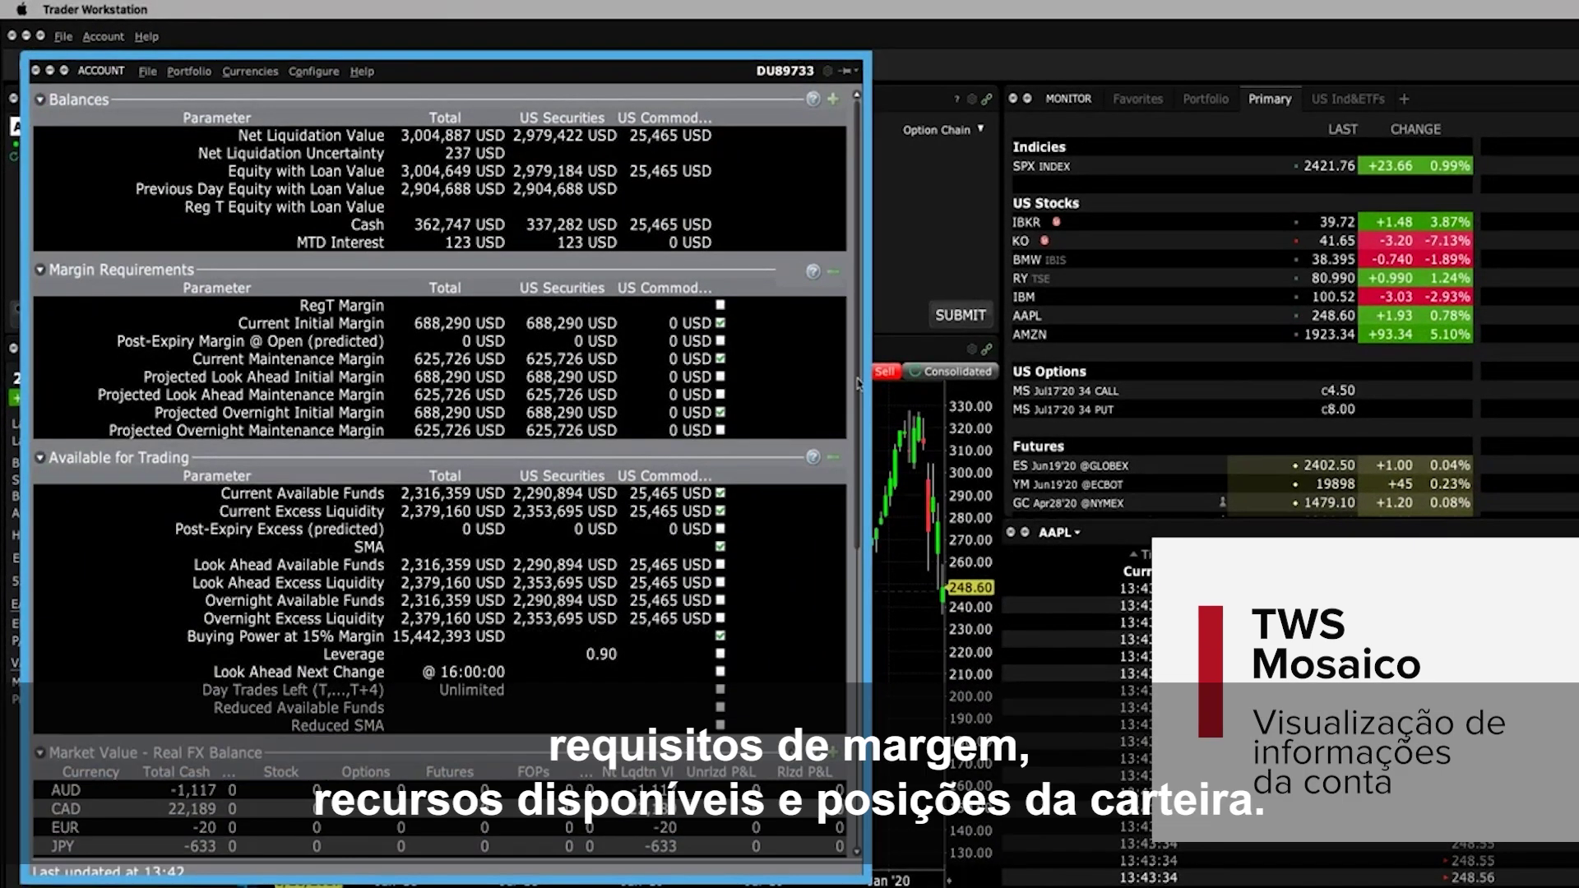
{"action": "left_click_drag", "start_coordinate": [858, 384], "coordinate": [883, 473]}
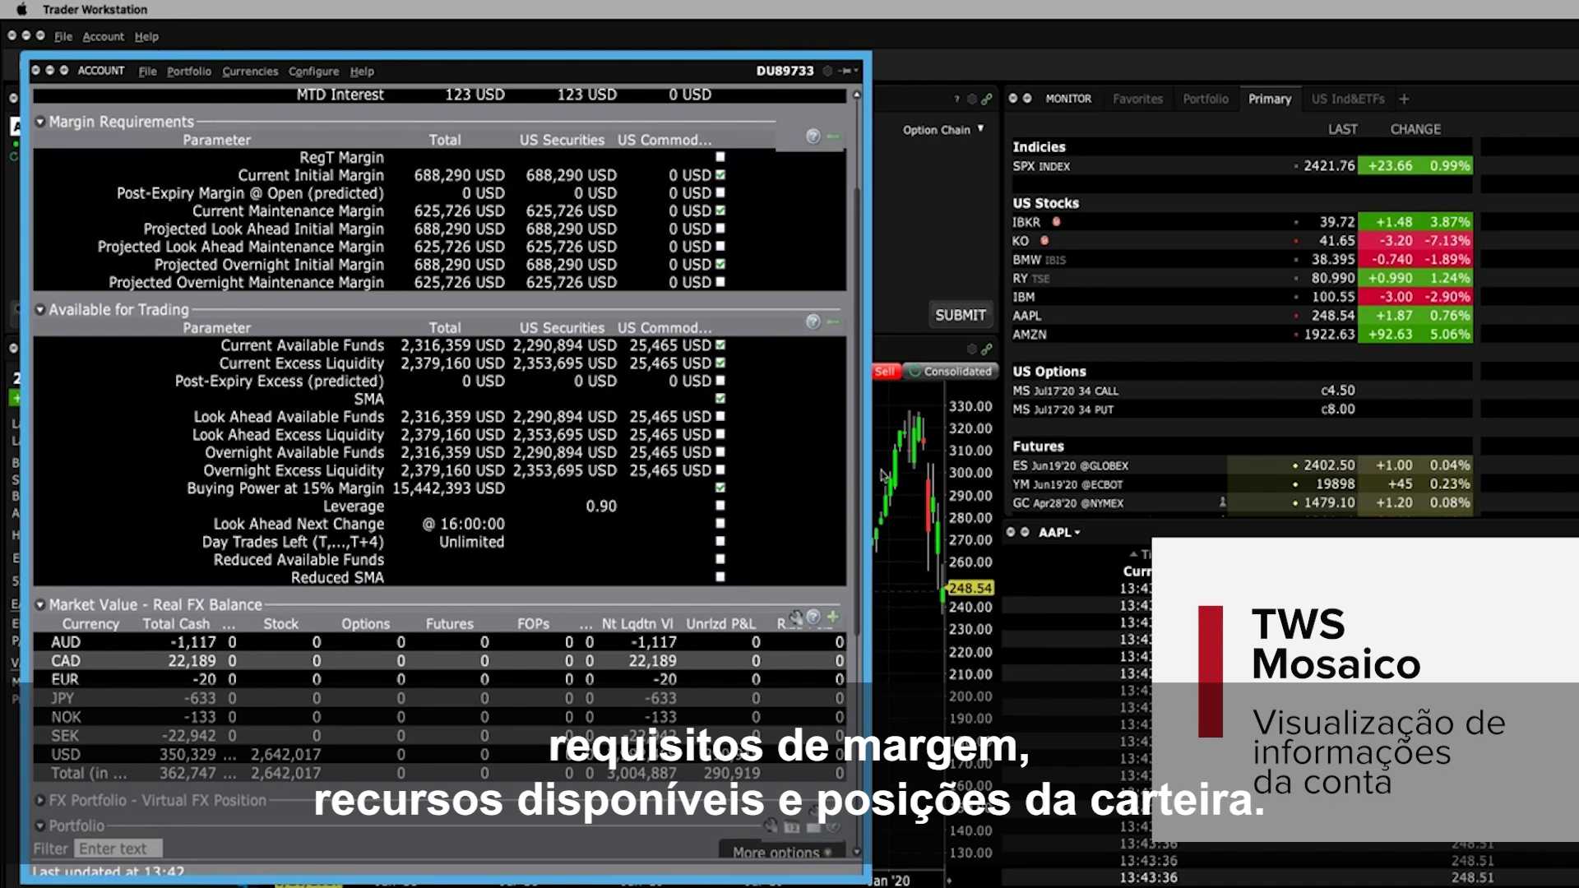
{"action": "left_click_drag", "start_coordinate": [883, 476], "coordinate": [905, 690]}
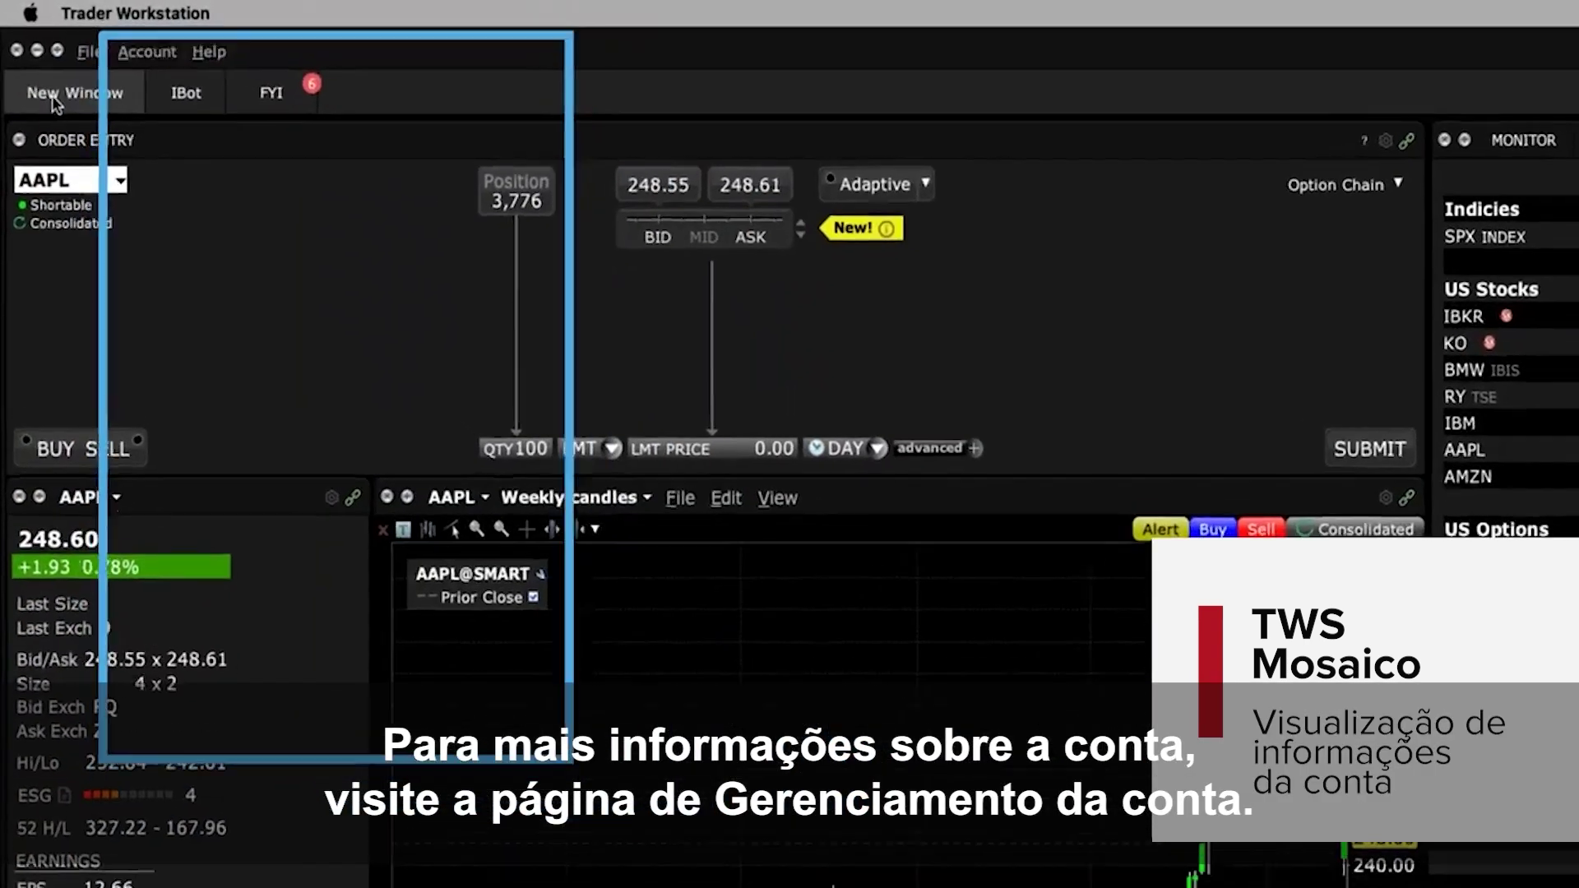
{"action": "left_click", "coordinate": [147, 54]}
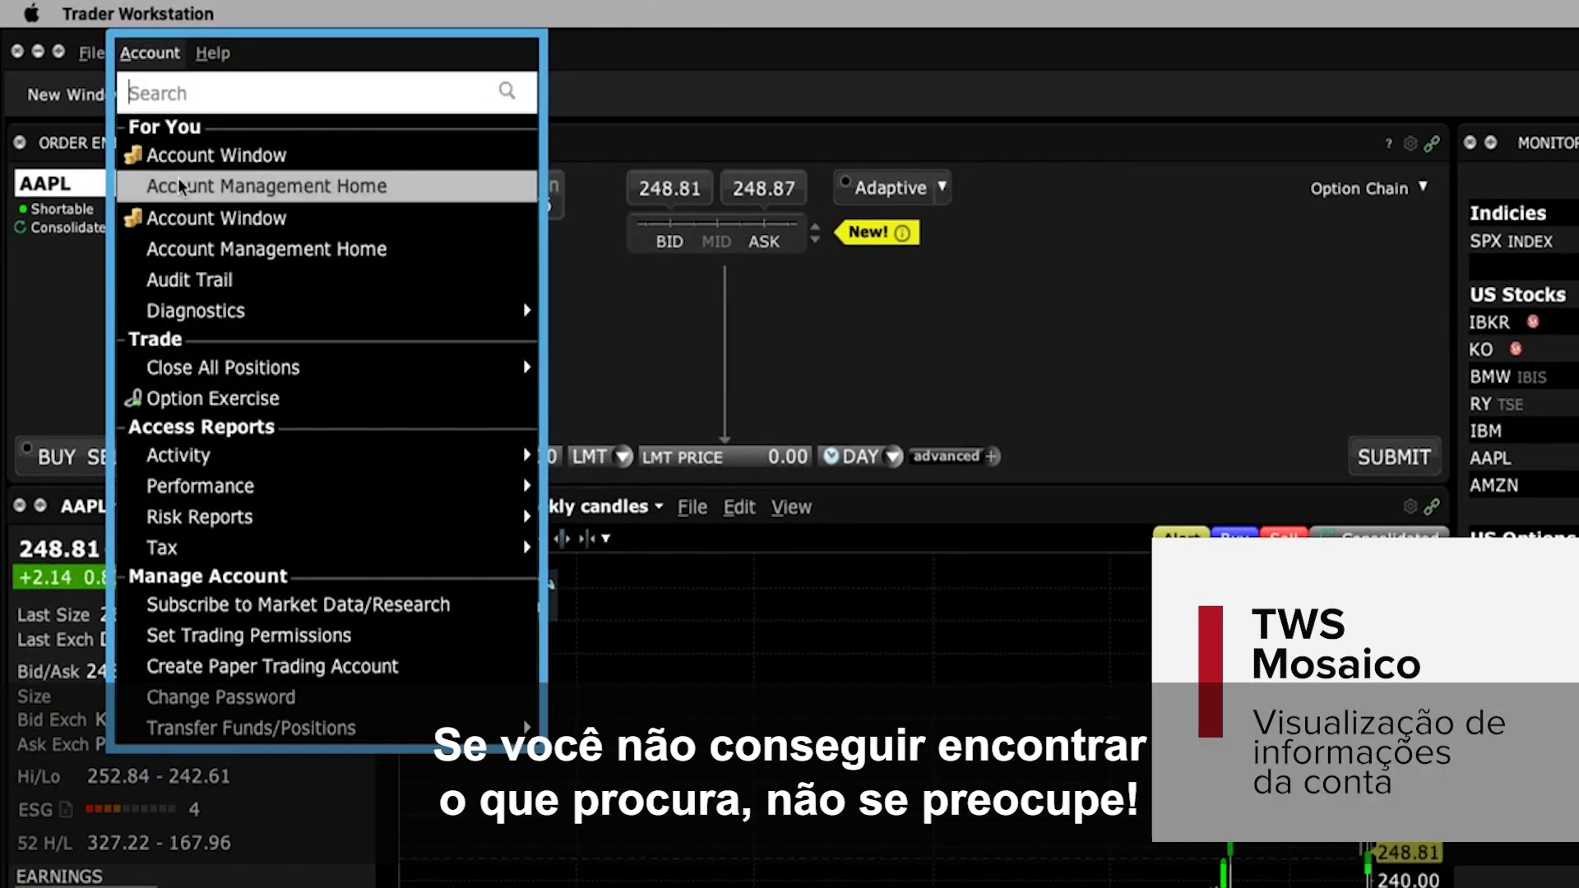
{"action": "left_click", "coordinate": [310, 60]}
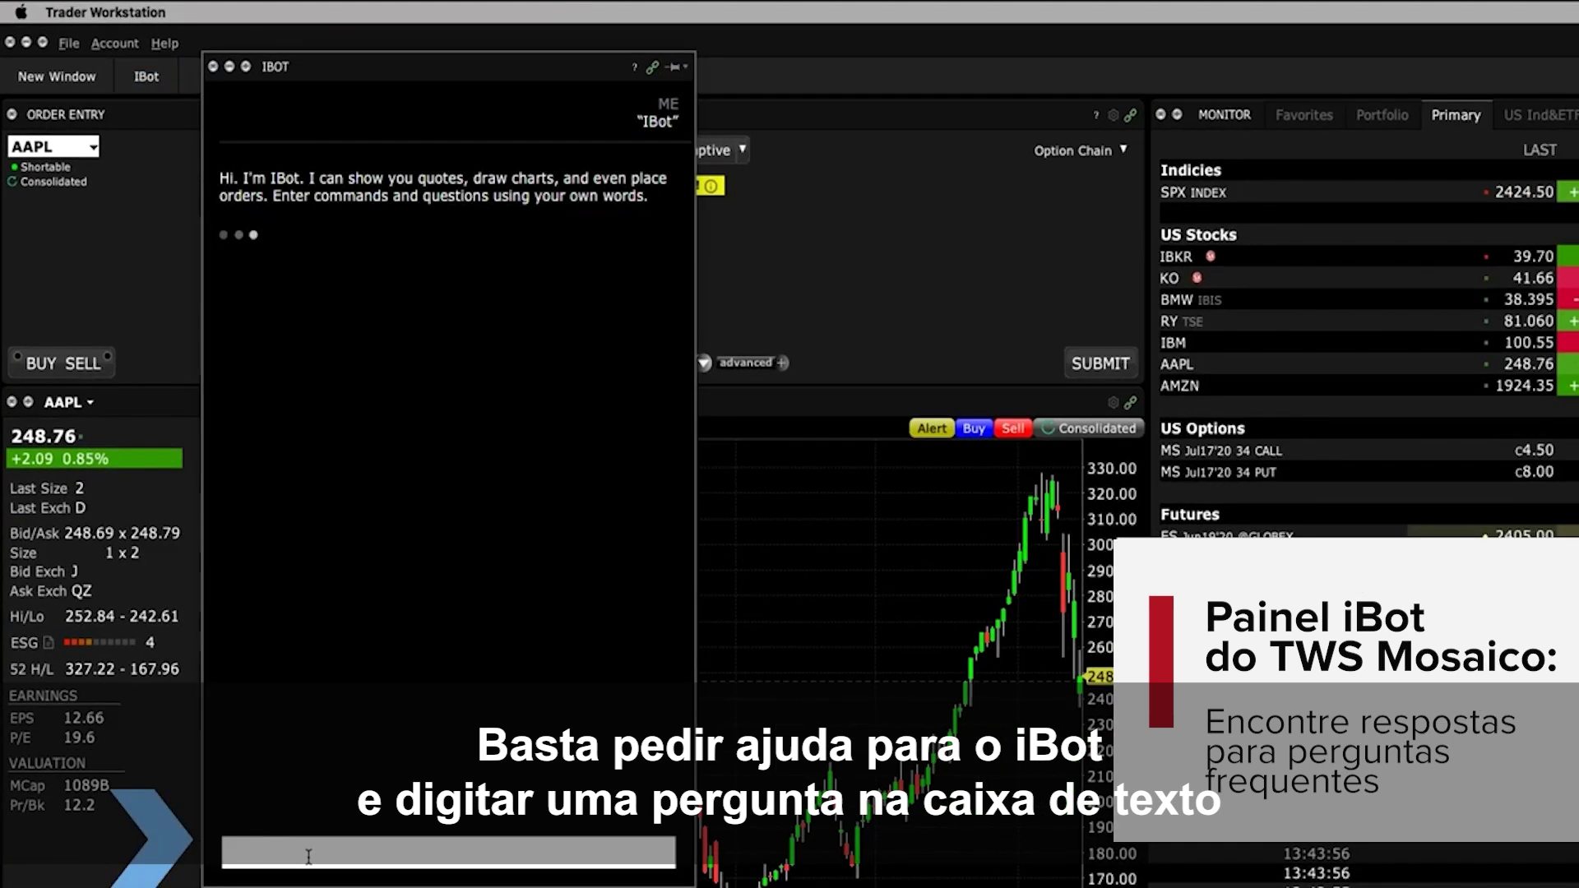
Ask IBot 'what is my margin' to get the 625.7K USD maintenance margin.
{"action": "type", "text": "what is my margin?"}
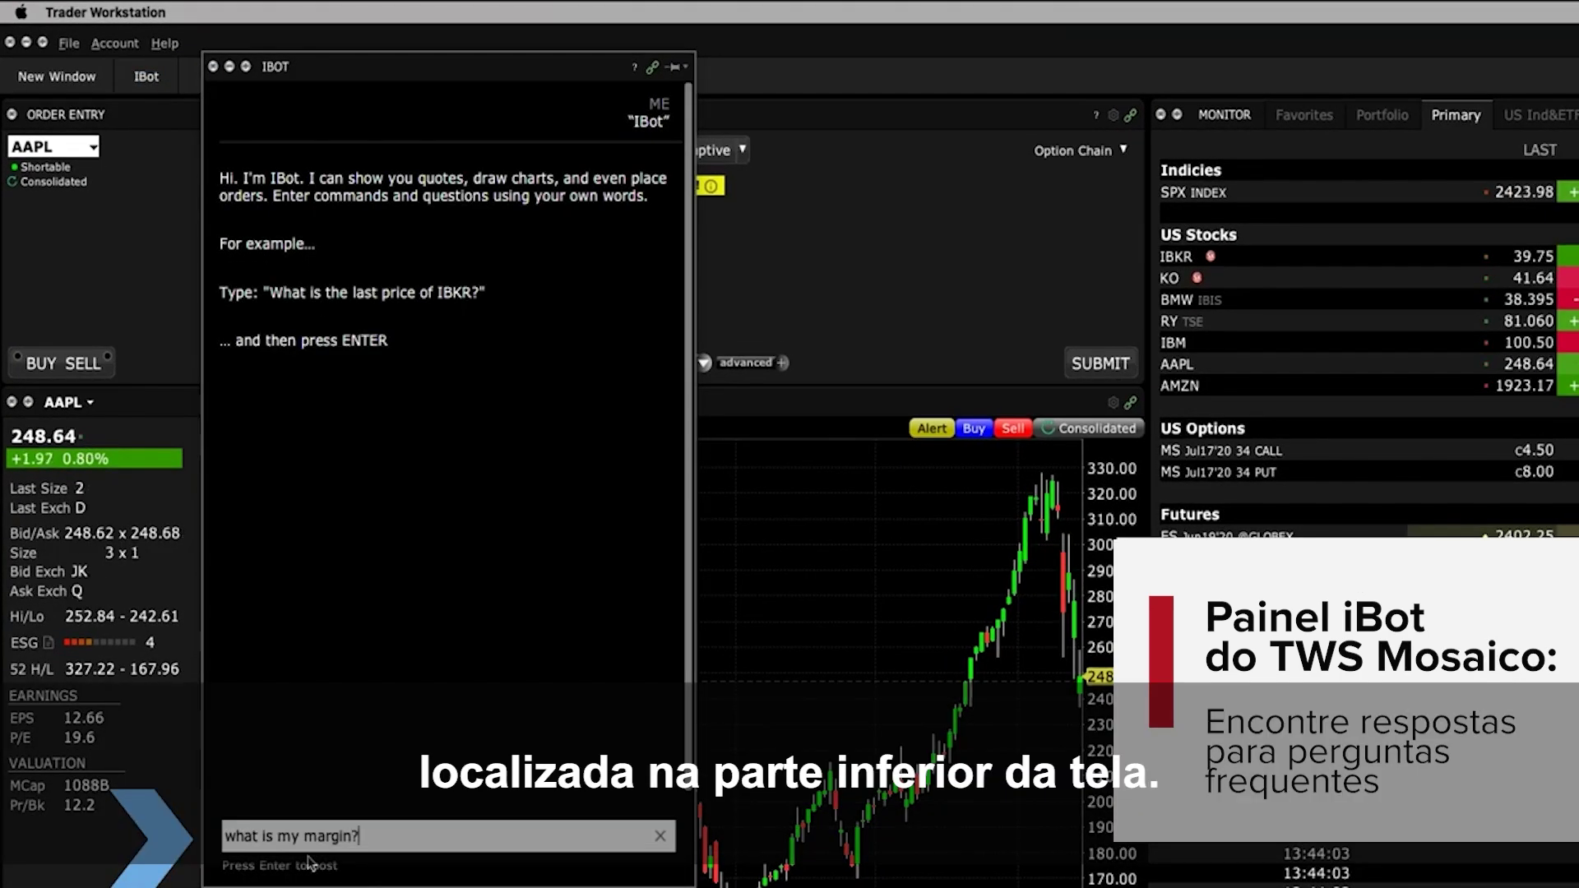
{"action": "key", "text": "Return"}
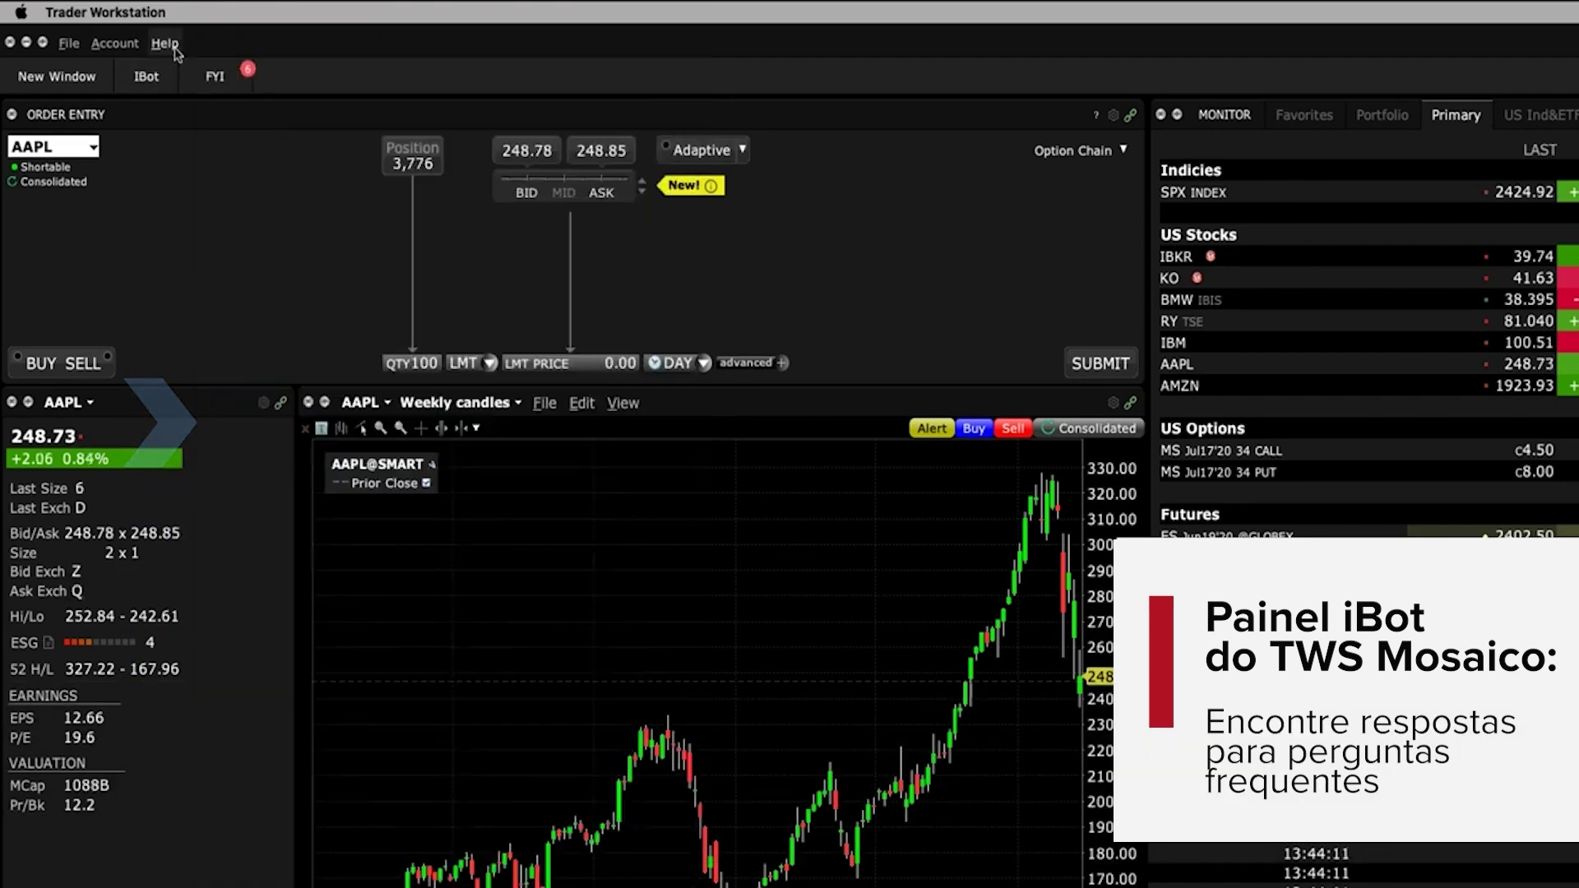
Show the Help menu with its Guides and Documentation list expanded.
{"action": "left_click", "coordinate": [173, 48]}
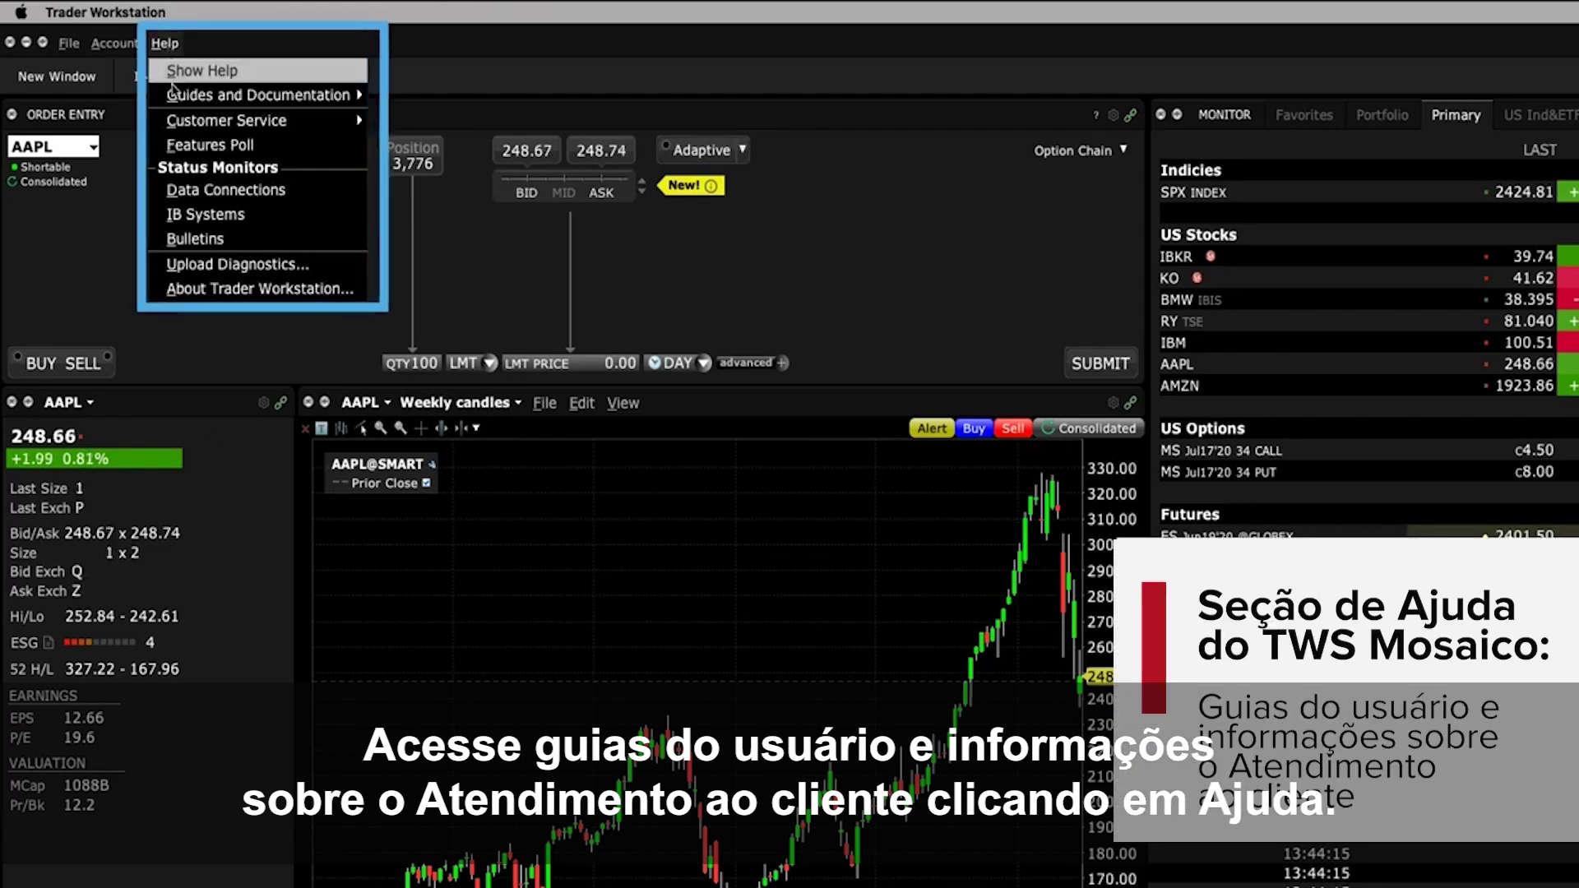
{"action": "mouse_move", "coordinate": [173, 97]}
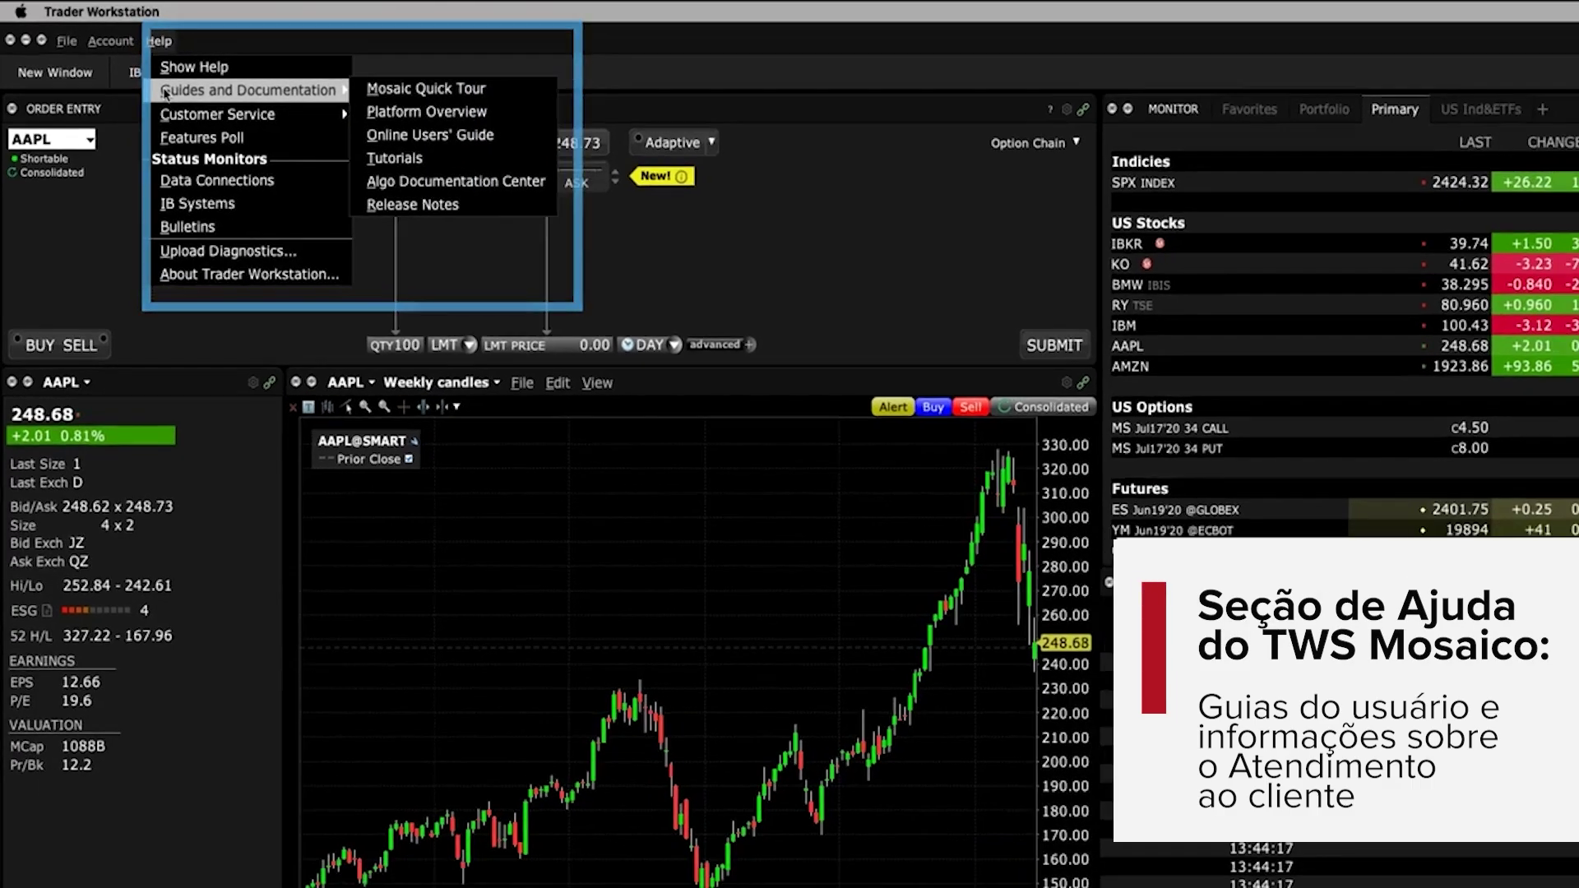